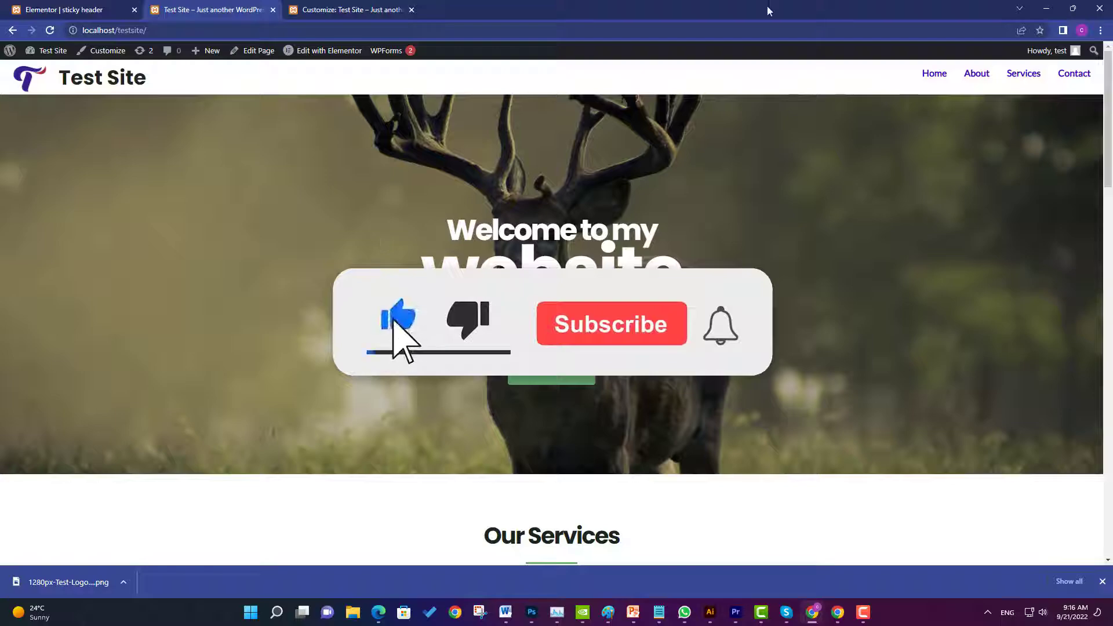
Examine how the header behaves while moving down and back up the Test Site home page
scroll(441, 145, "down", 5)
scroll(442, 152, "down", 5)
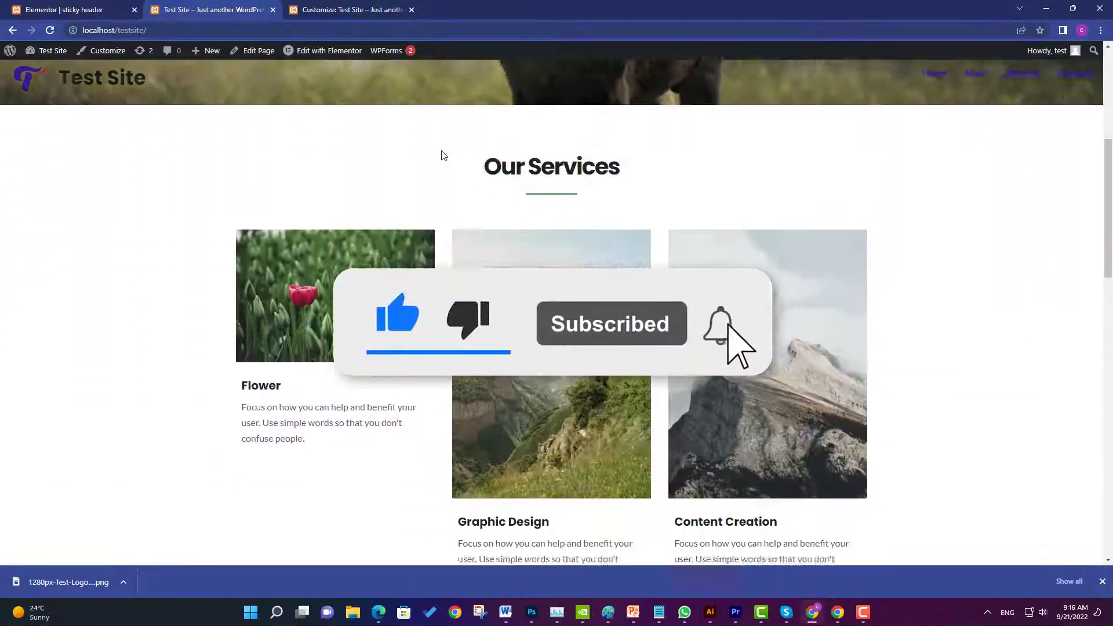
scroll(442, 152, "up", 8)
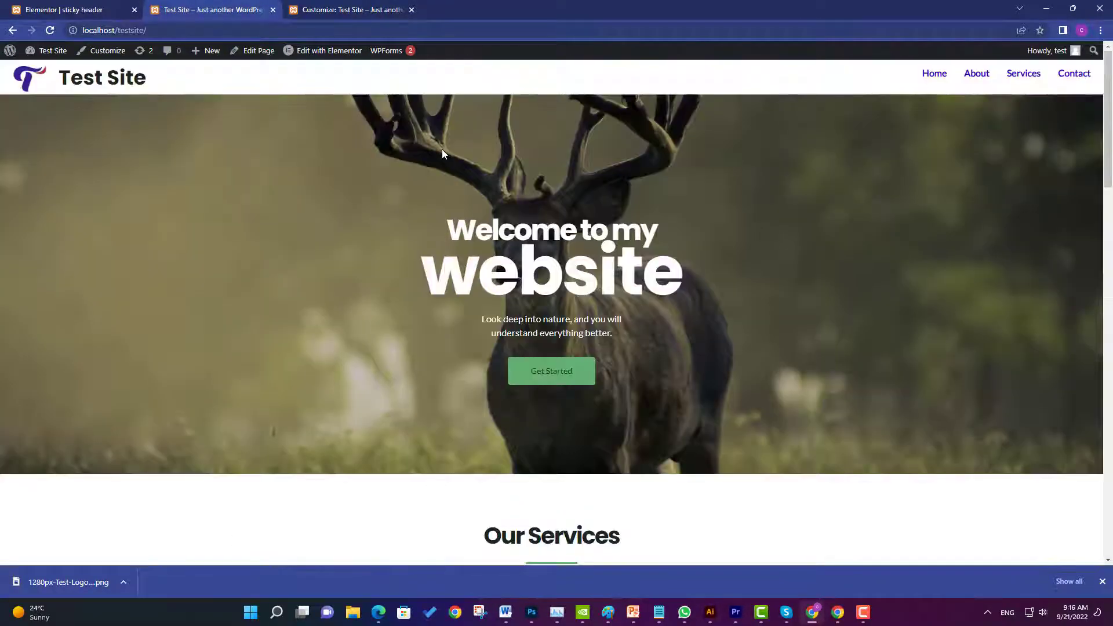
scroll(429, 142, "down", 4)
scroll(437, 146, "up", 4)
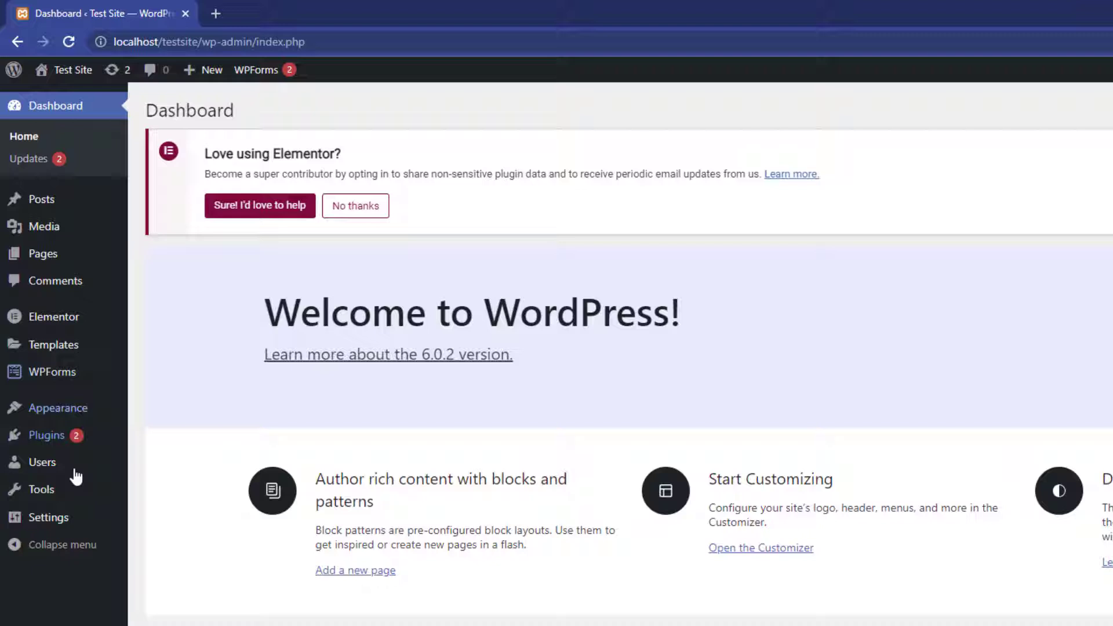
Find the Elementor Header & Footer Builder plugin by searching for "elementor header footer builder", and install and activate it
mouse_move(39, 315)
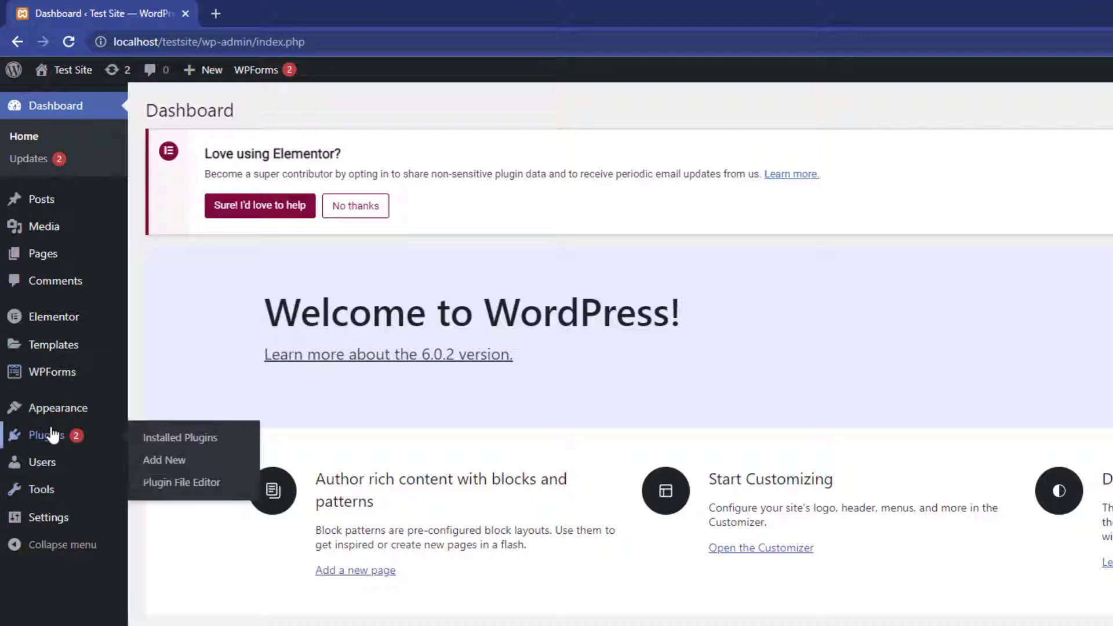
left_click(145, 460)
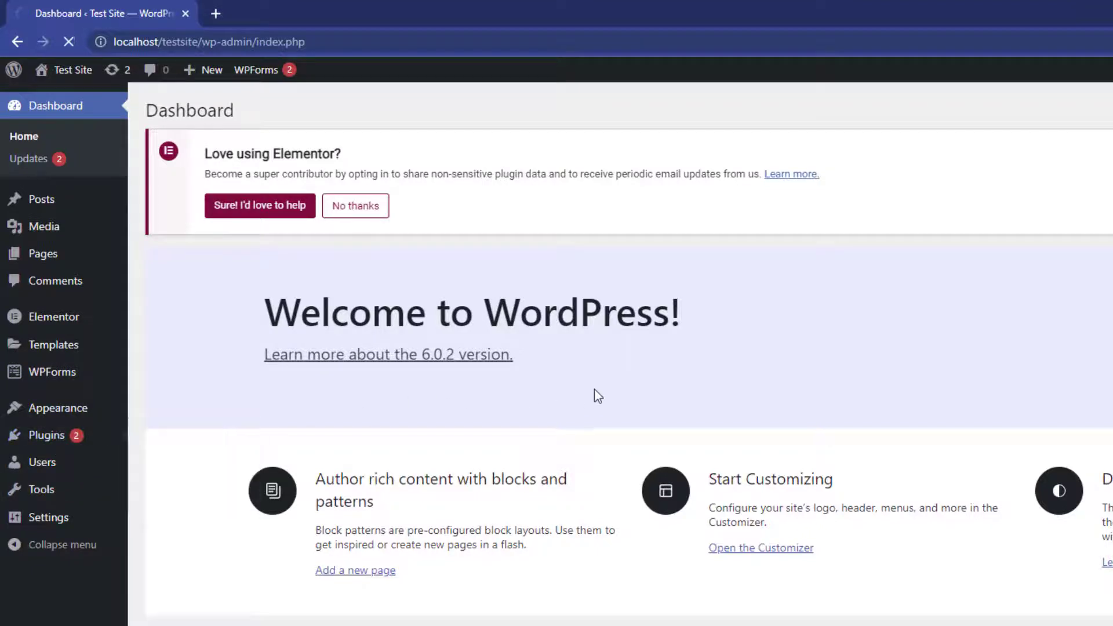
left_click(997, 112)
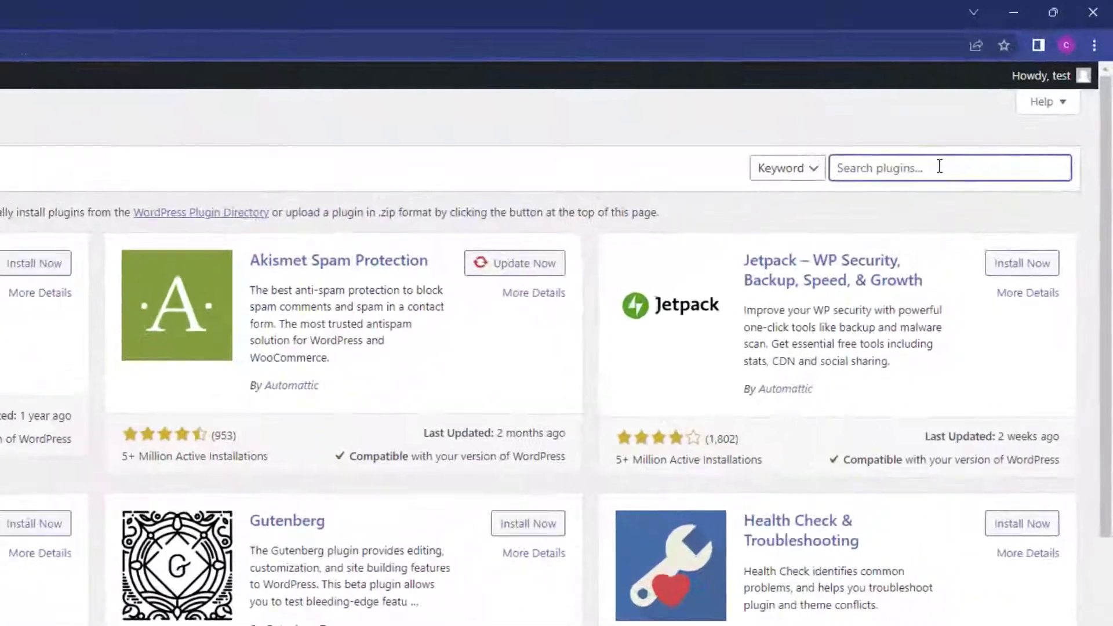
type("le")
key("BackSpace")
key("BackSpace")
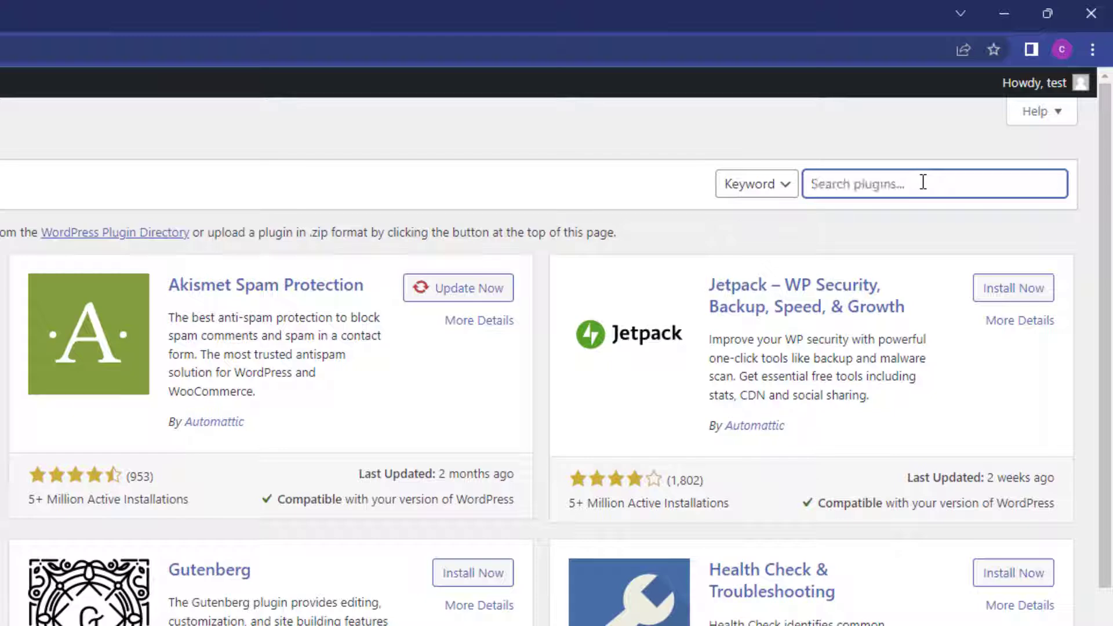
type("elementor header footer builder")
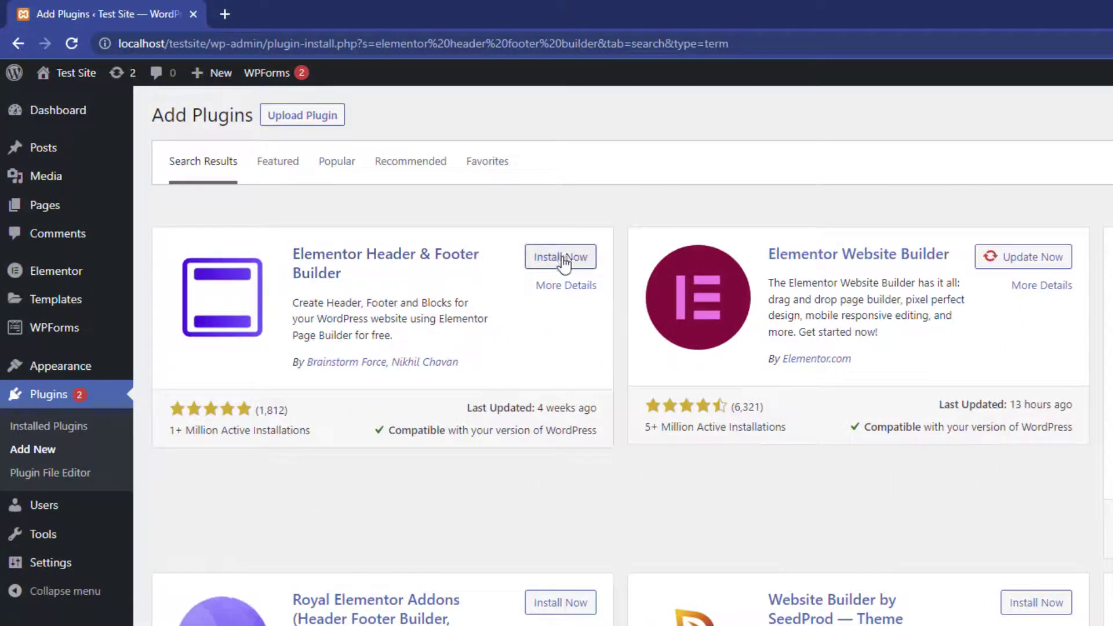
left_click(562, 260)
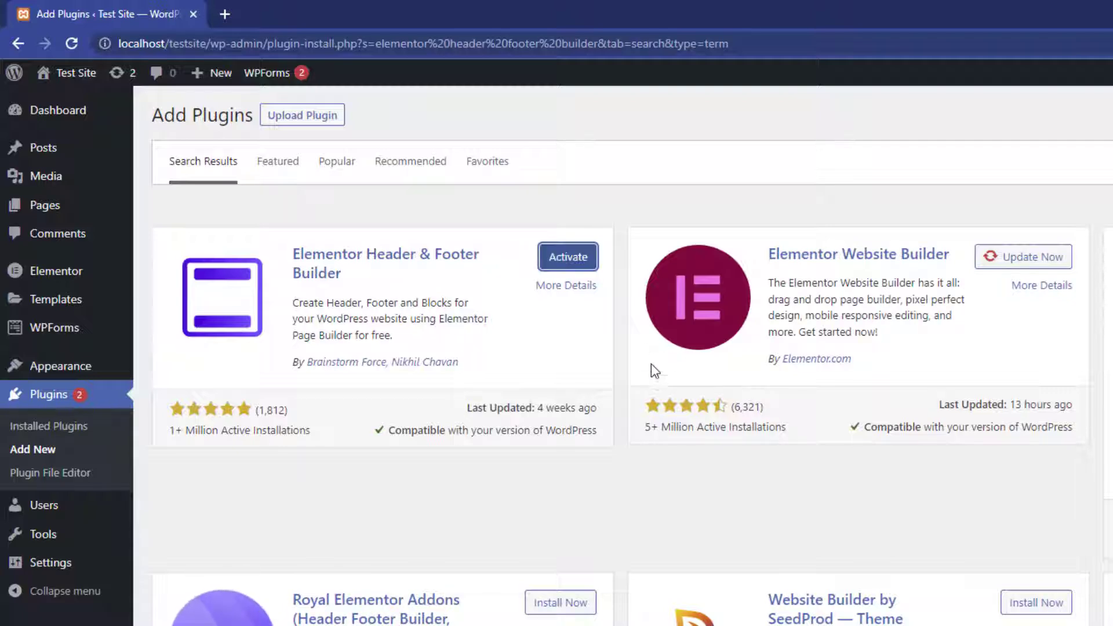
left_click(567, 259)
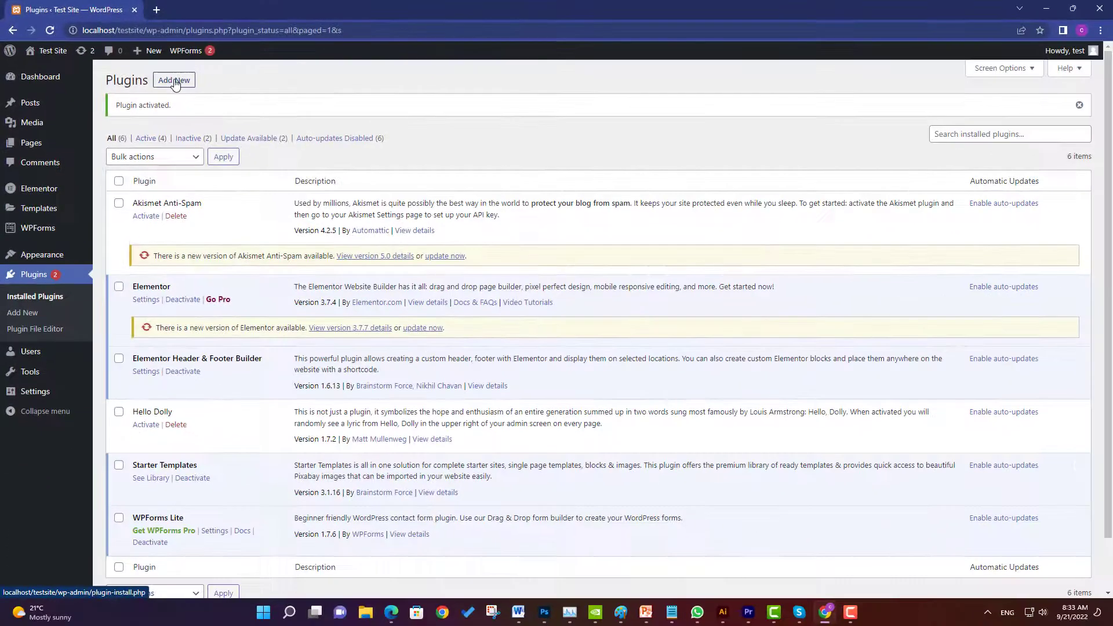
Find the Sticky Header Effects for Elementor plugin by searching for "sticky header effects", and install and activate it
left_click(268, 120)
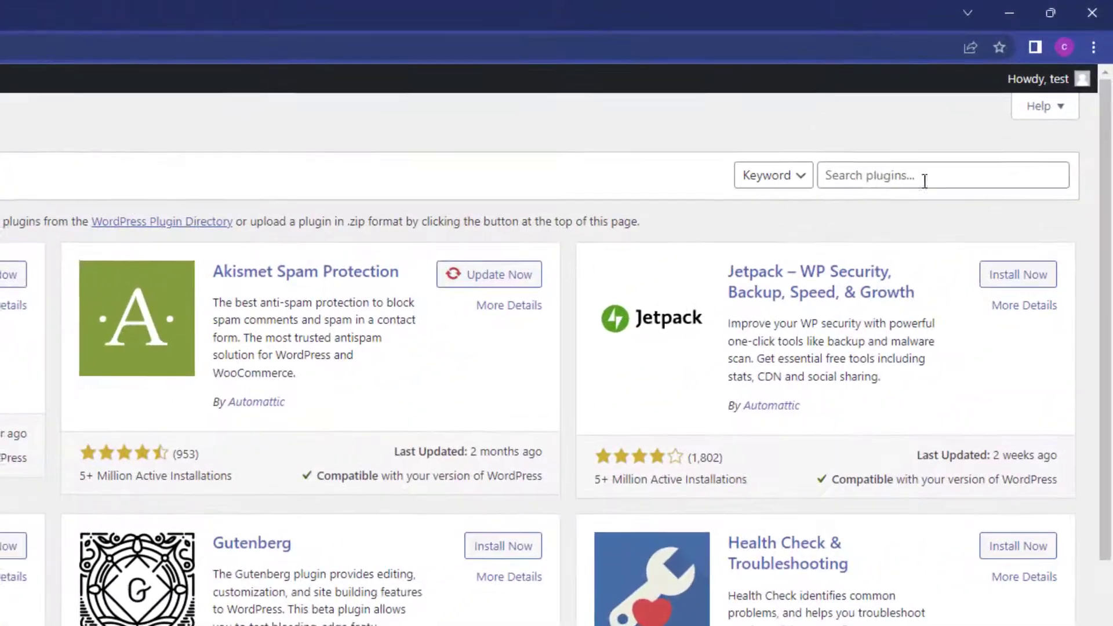
left_click(886, 180)
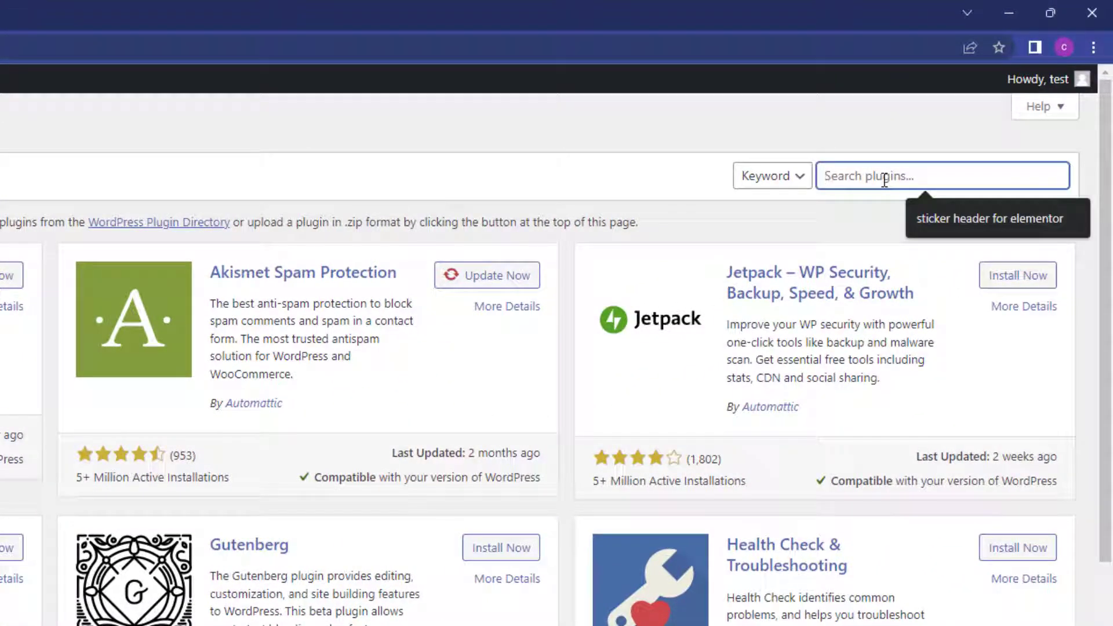
type("sticky header effects")
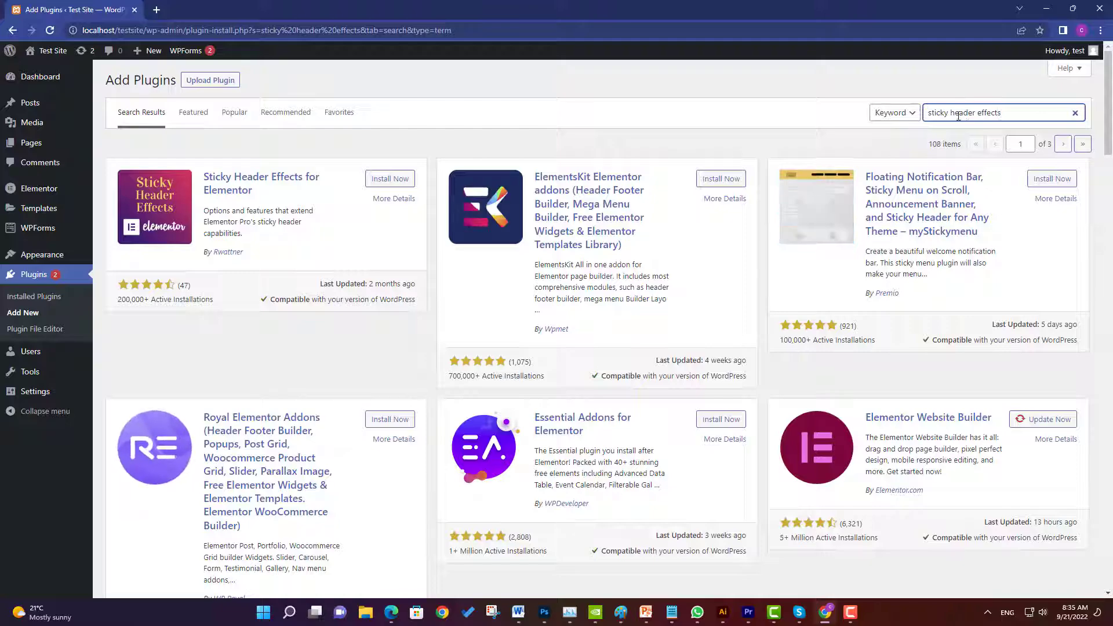
left_click(396, 185)
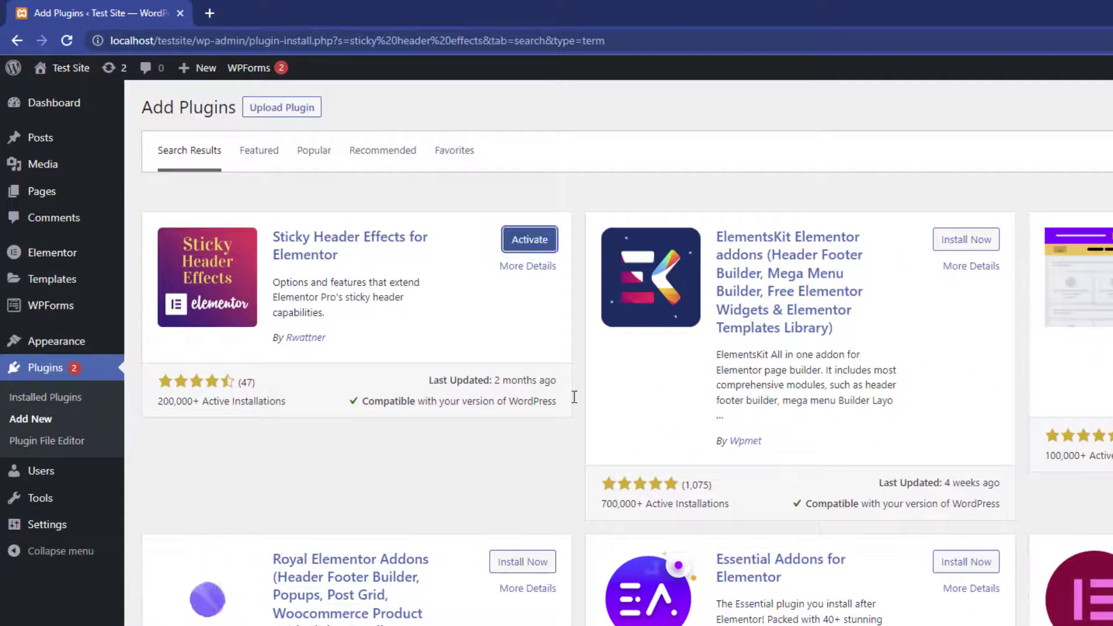
left_click(530, 239)
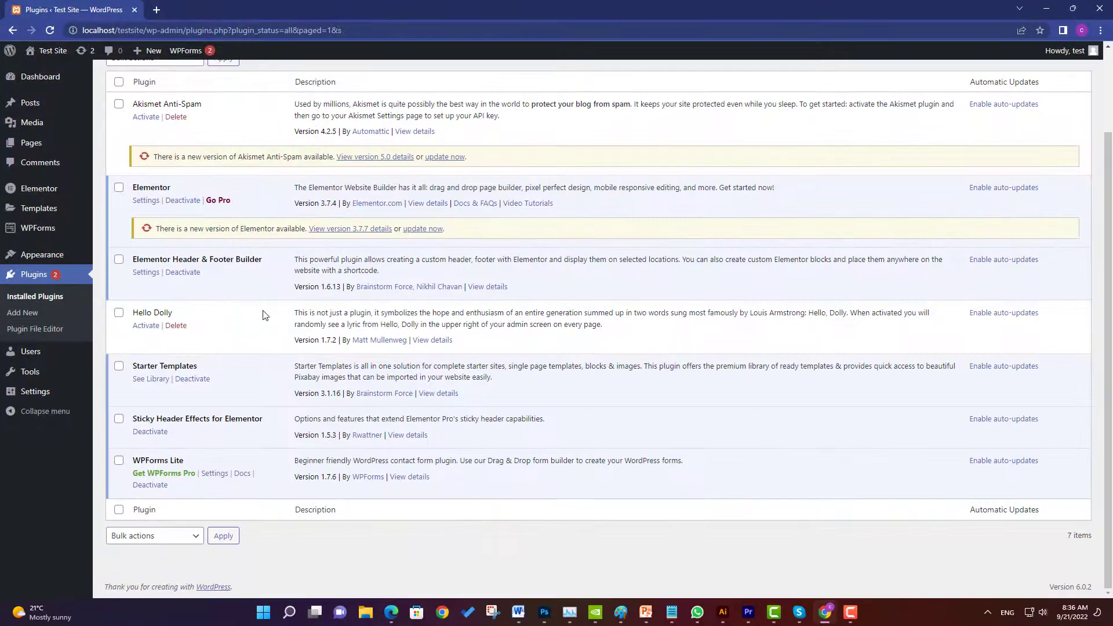
Add a new Elementor Header & Footer Builder template titled "sticky header"
mouse_move(40, 257)
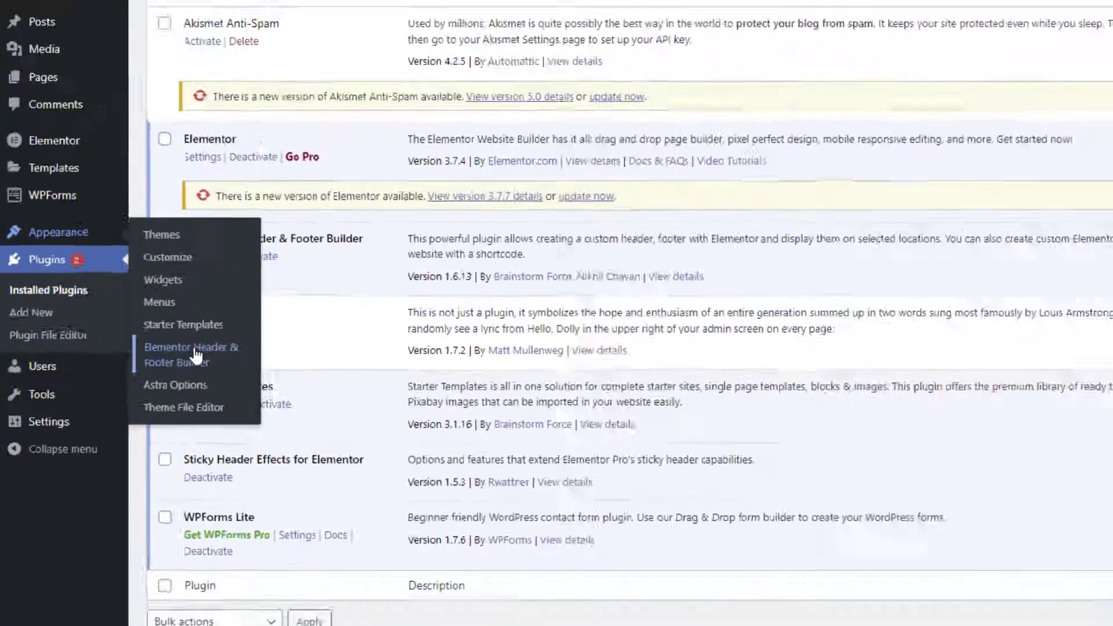
left_click(196, 354)
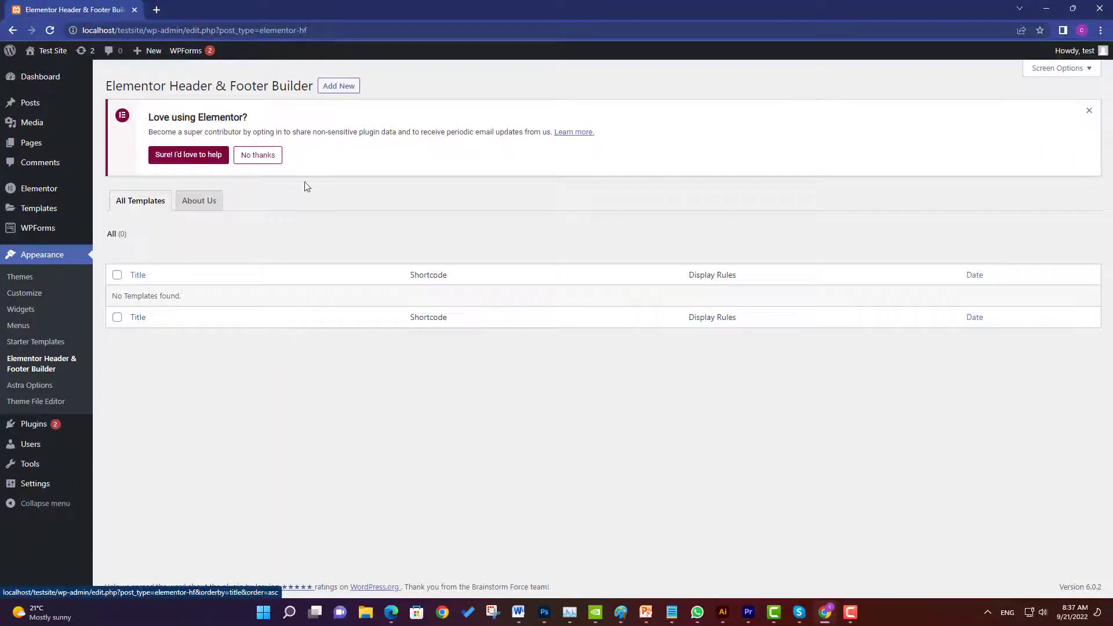
left_click(338, 87)
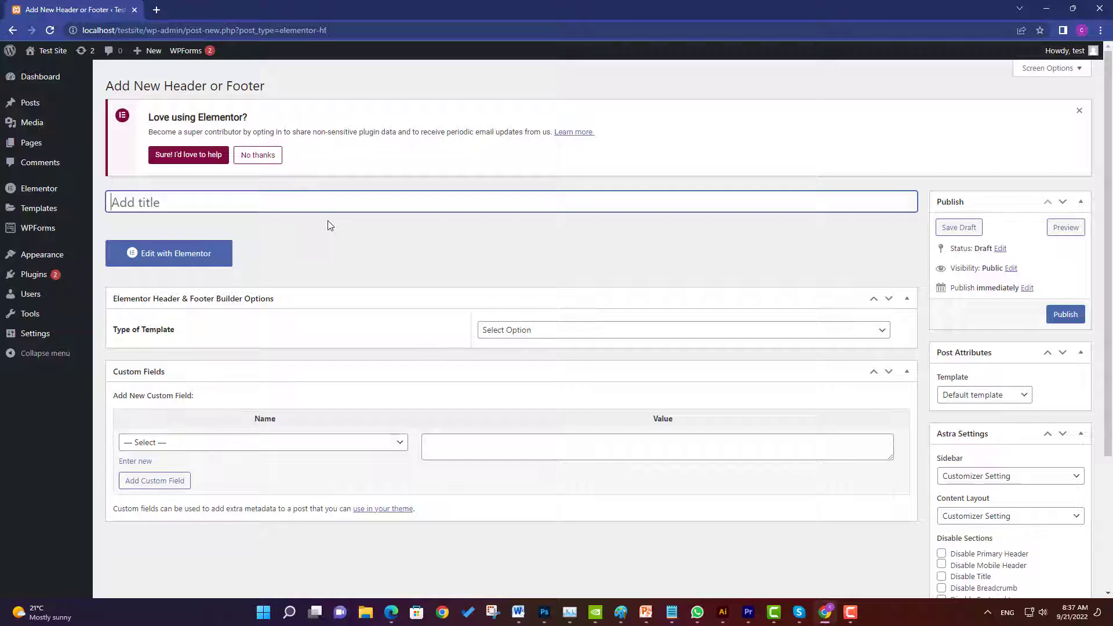
type("sticky header")
Set the template type to Header, display it on the Entire Website, and publish it
left_click(860, 334)
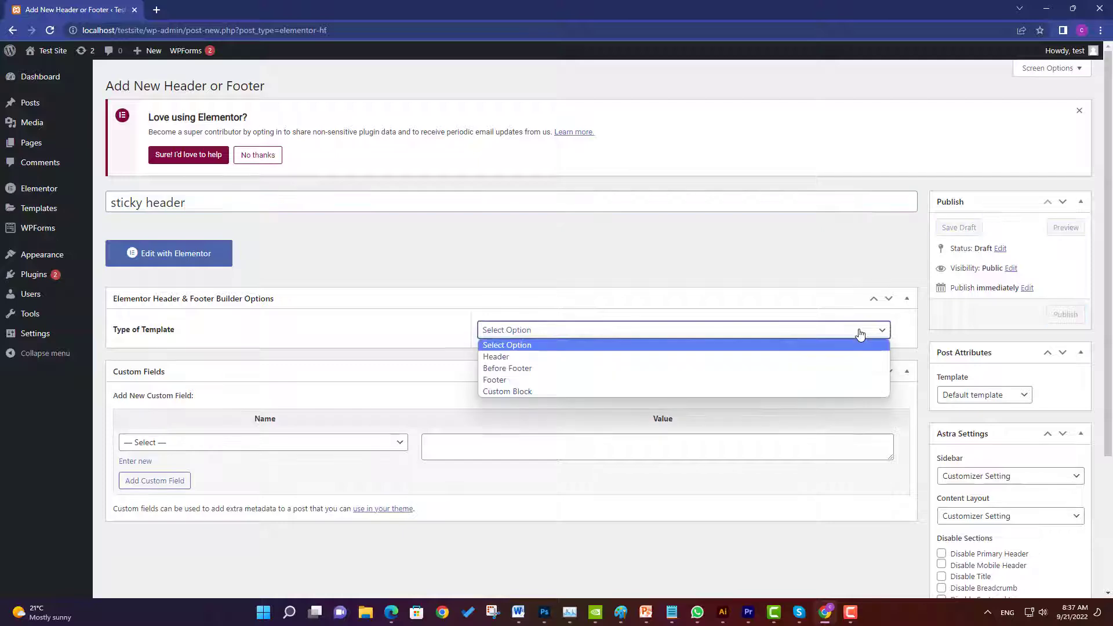
left_click(597, 357)
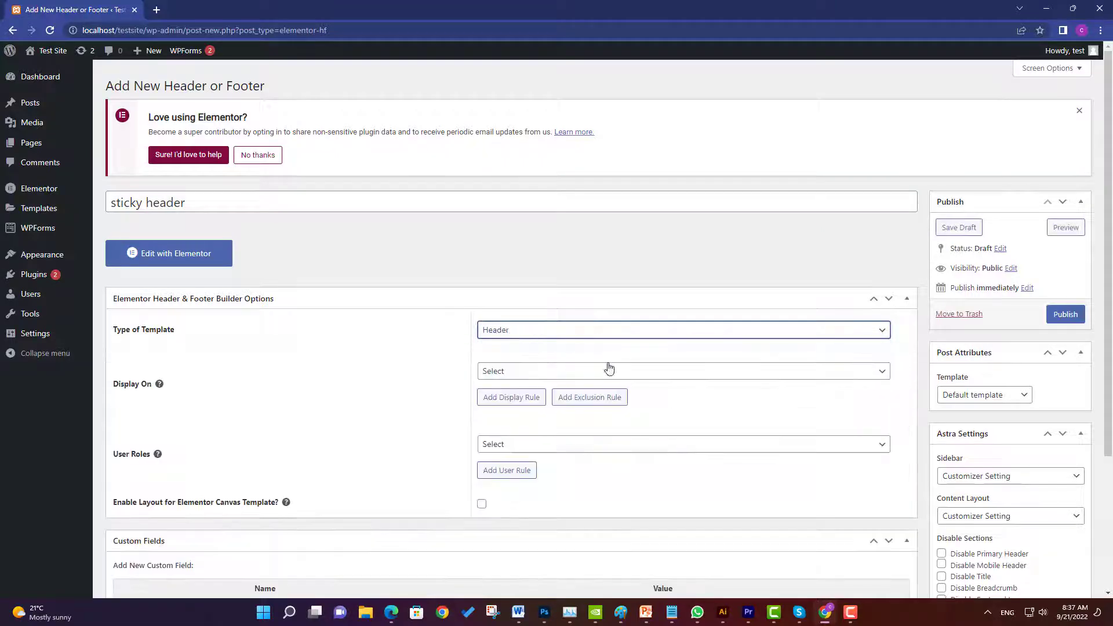
left_click(616, 377)
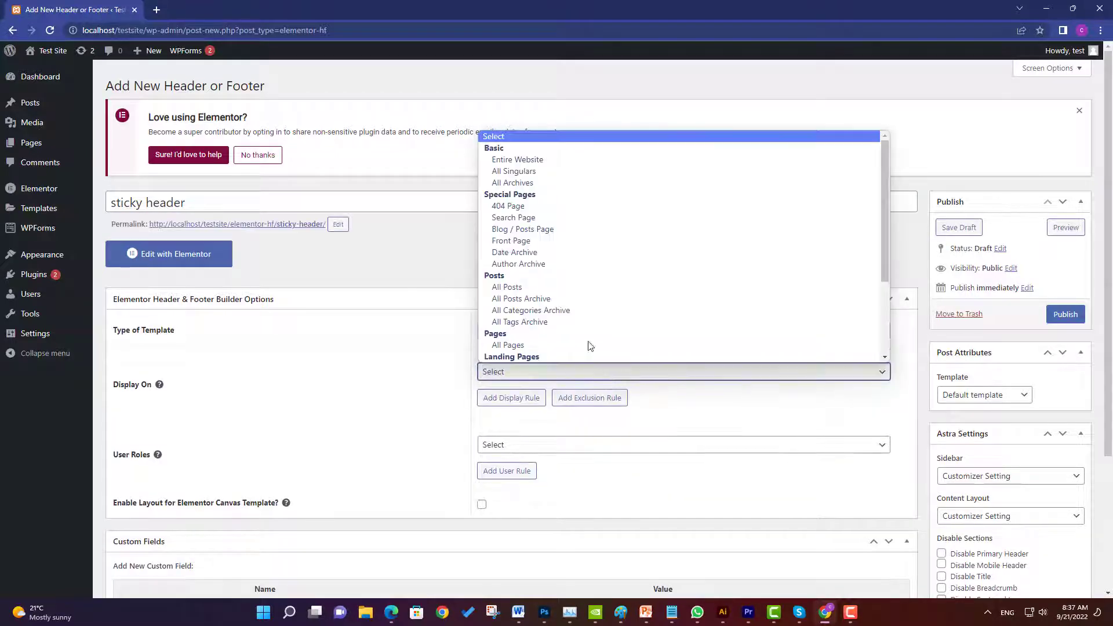
left_click(518, 161)
left_click(1066, 314)
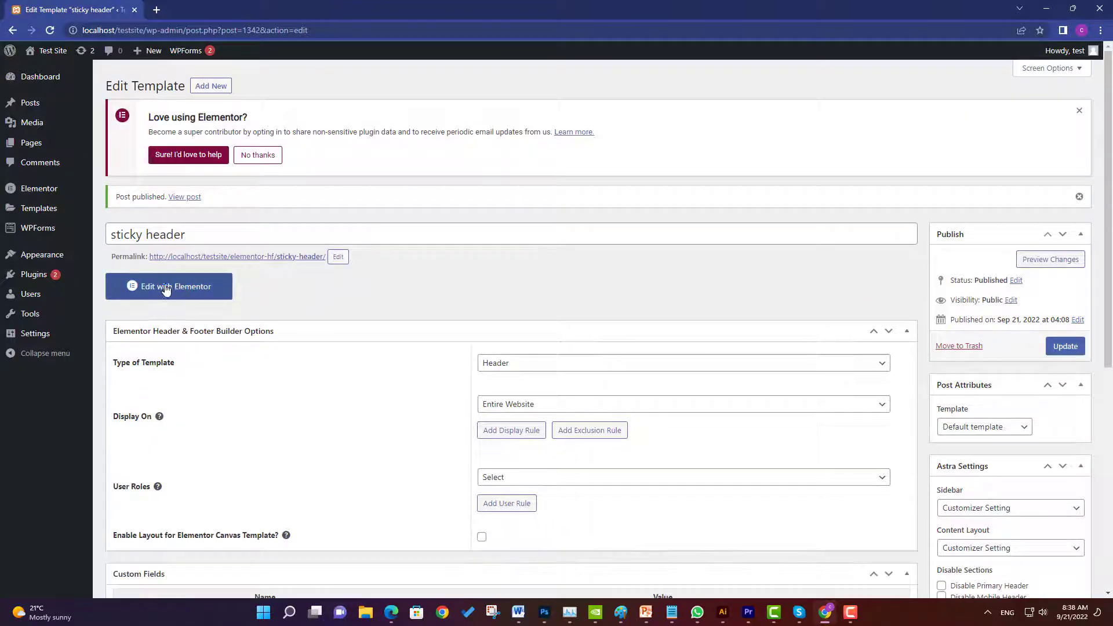
Edit the sticky header template with Elementor and add a section with three equal columns
left_click(161, 292)
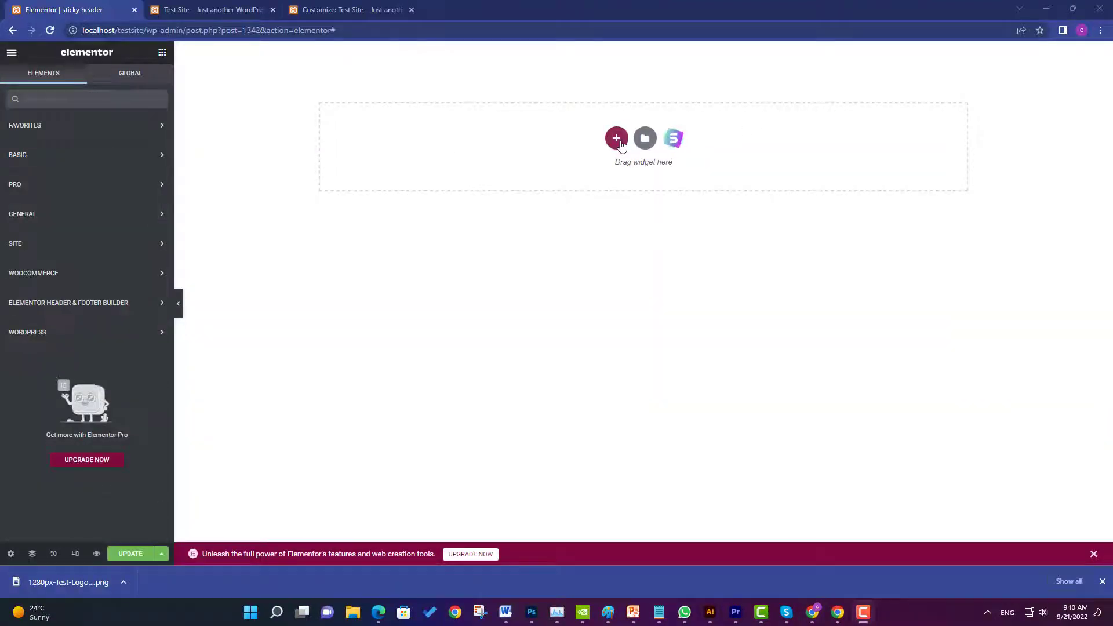
left_click(617, 137)
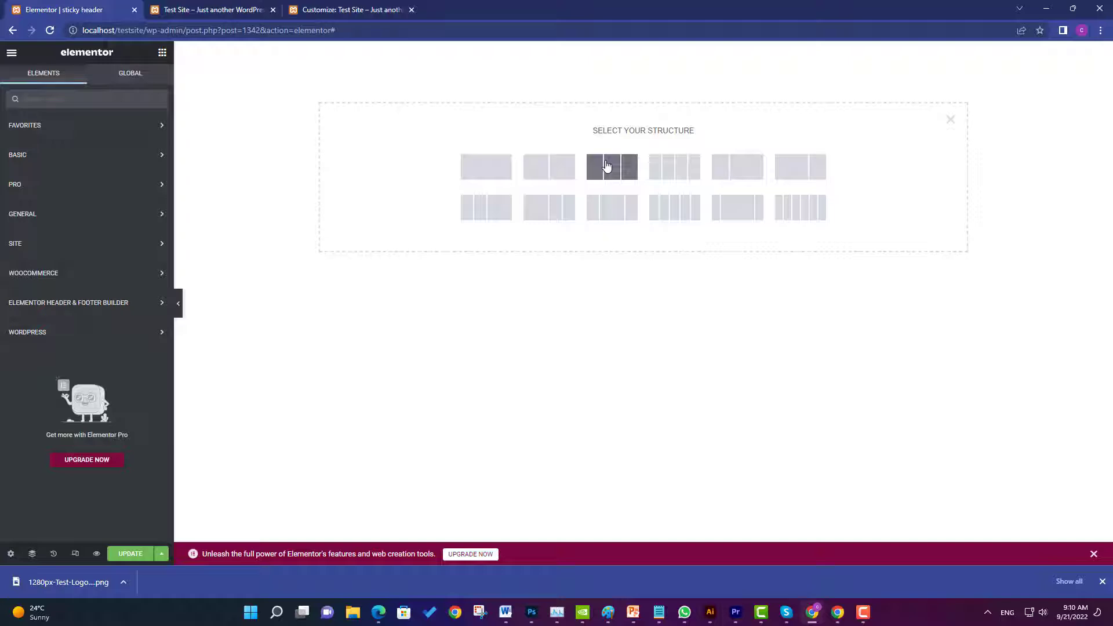
left_click(590, 185)
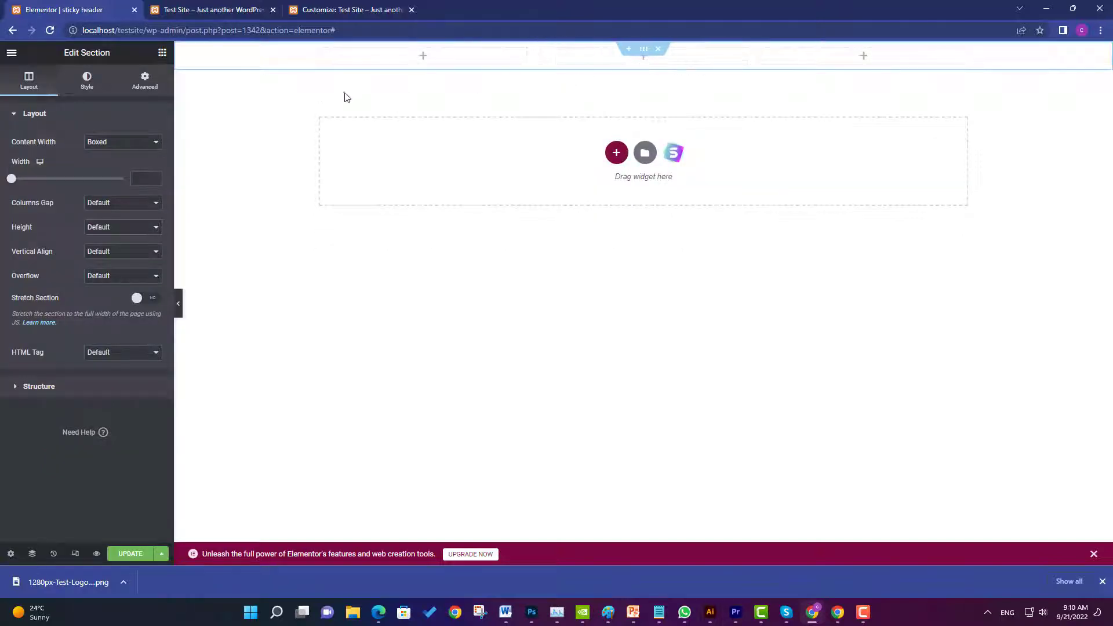
Set the section to Full Width with No Gap between columns, and narrow the first two columns so the third is widest
left_click(128, 144)
left_click(123, 162)
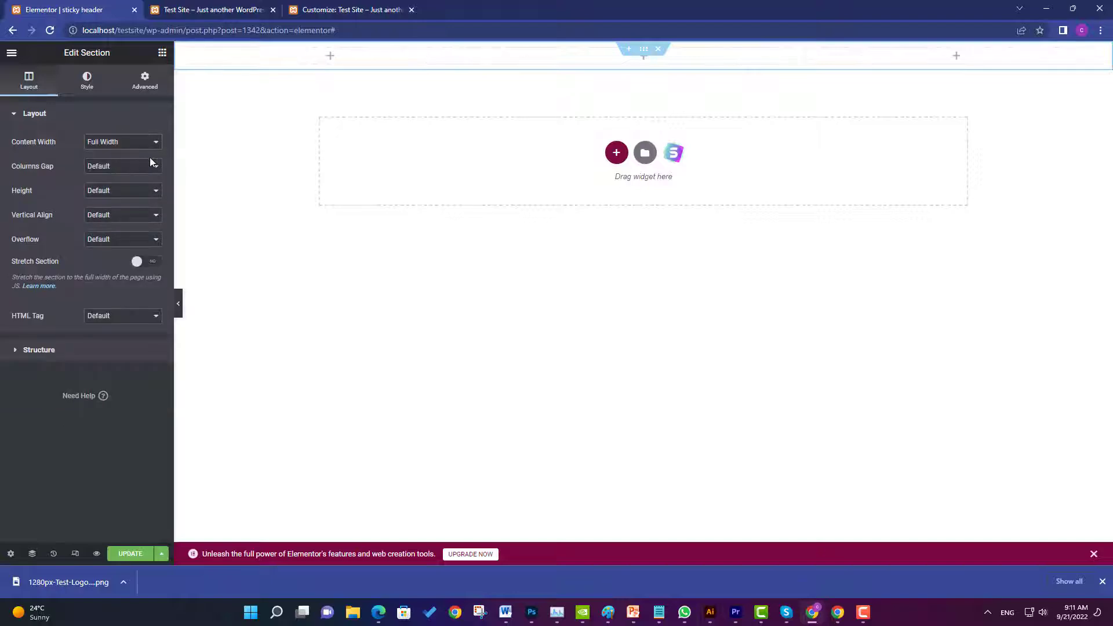
left_click(151, 168)
left_click(123, 186)
left_click_drag(487, 56, 247, 56)
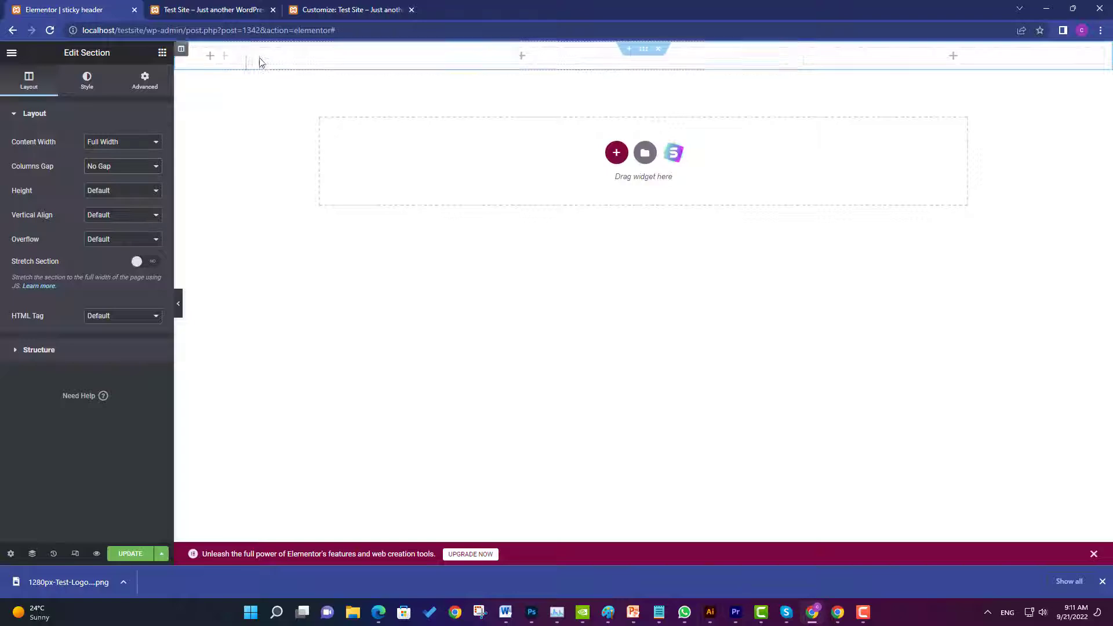
left_click_drag(792, 54, 474, 57)
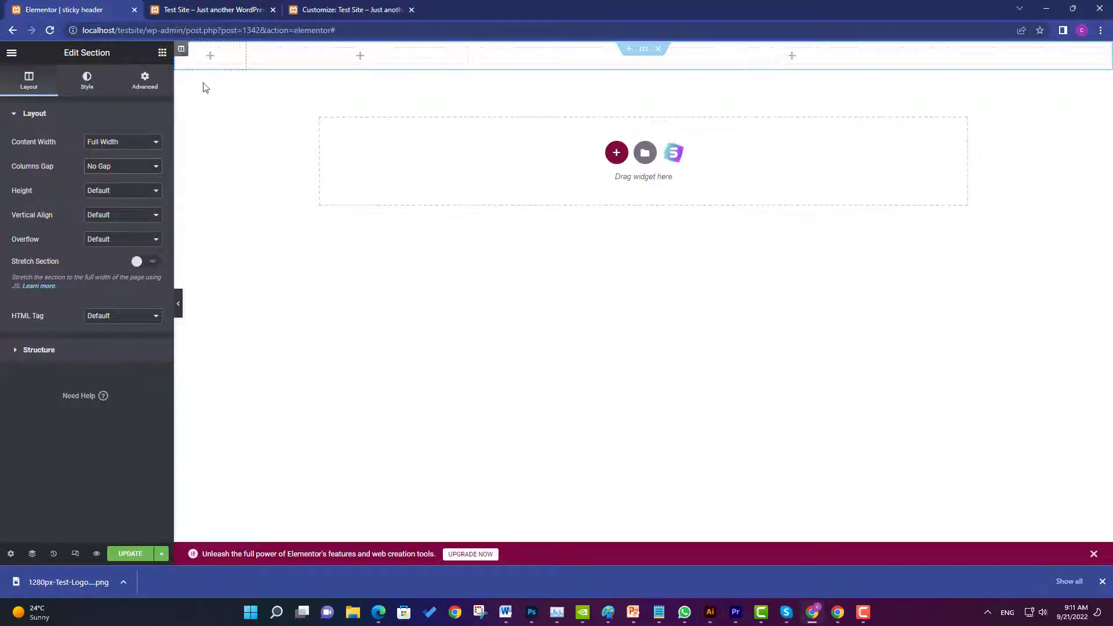
Place a Navigation Menu widget in the third column and center-align its menu items
left_click(161, 54)
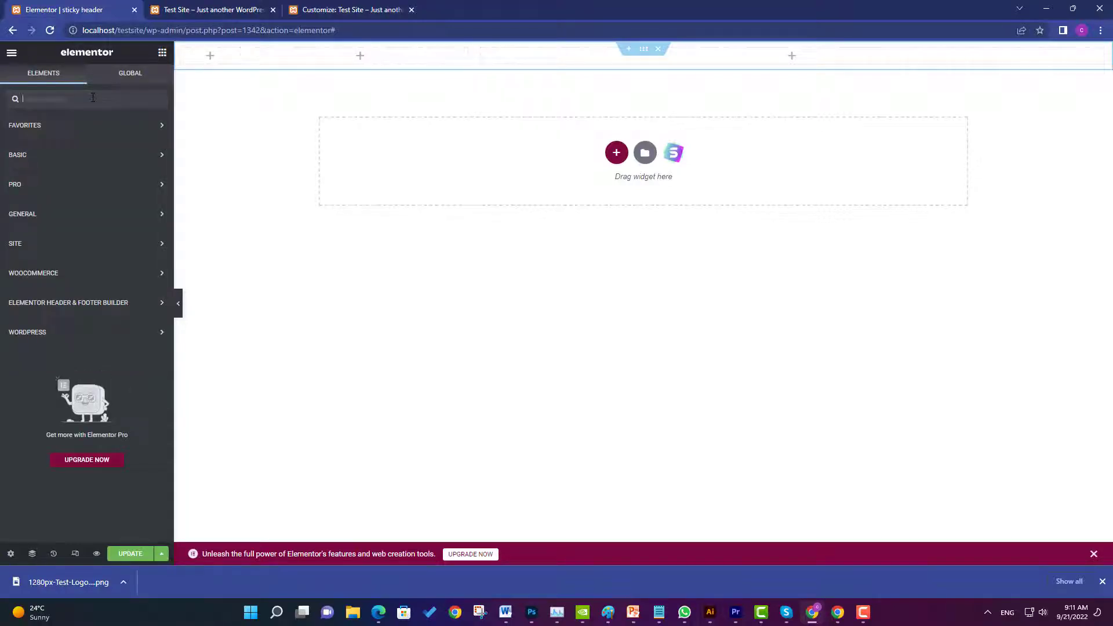
type("menu")
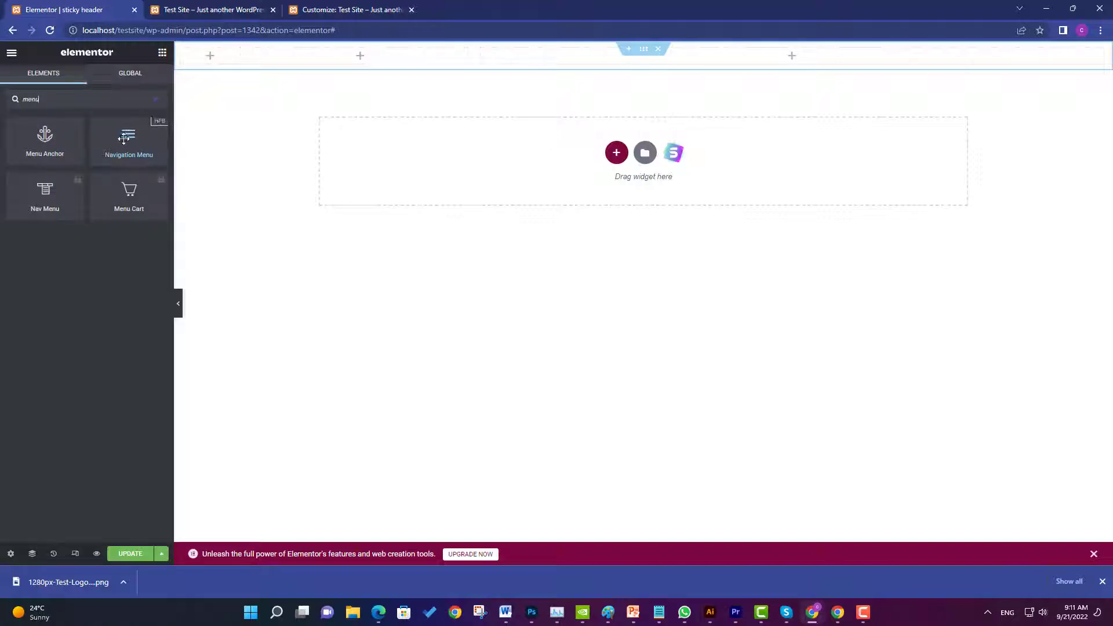
left_click_drag(123, 139, 819, 63)
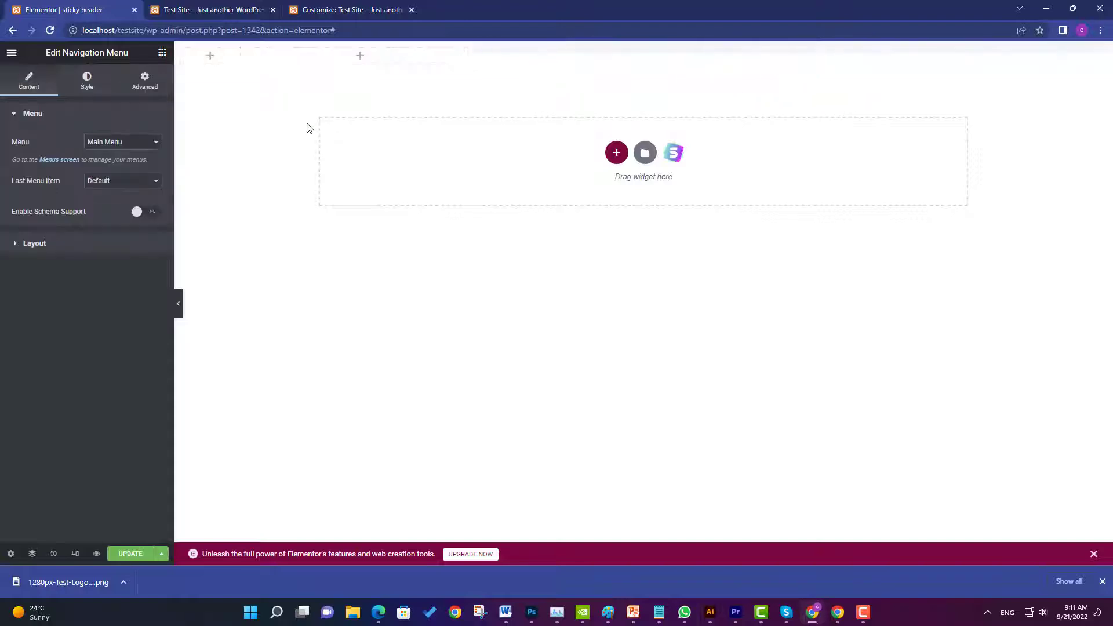
left_click(14, 246)
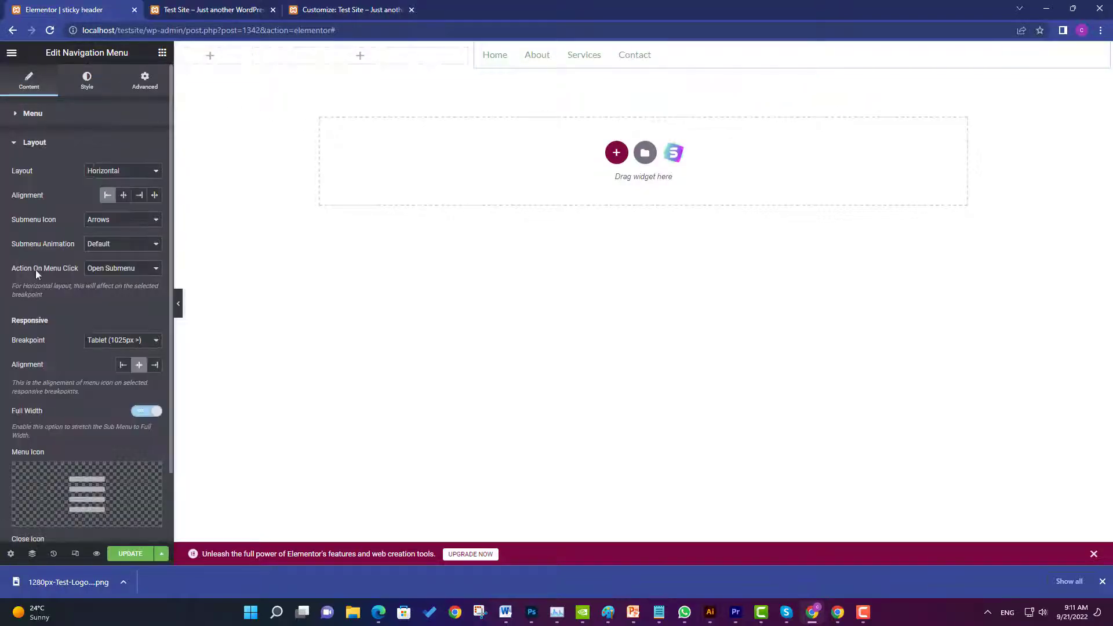
left_click(124, 196)
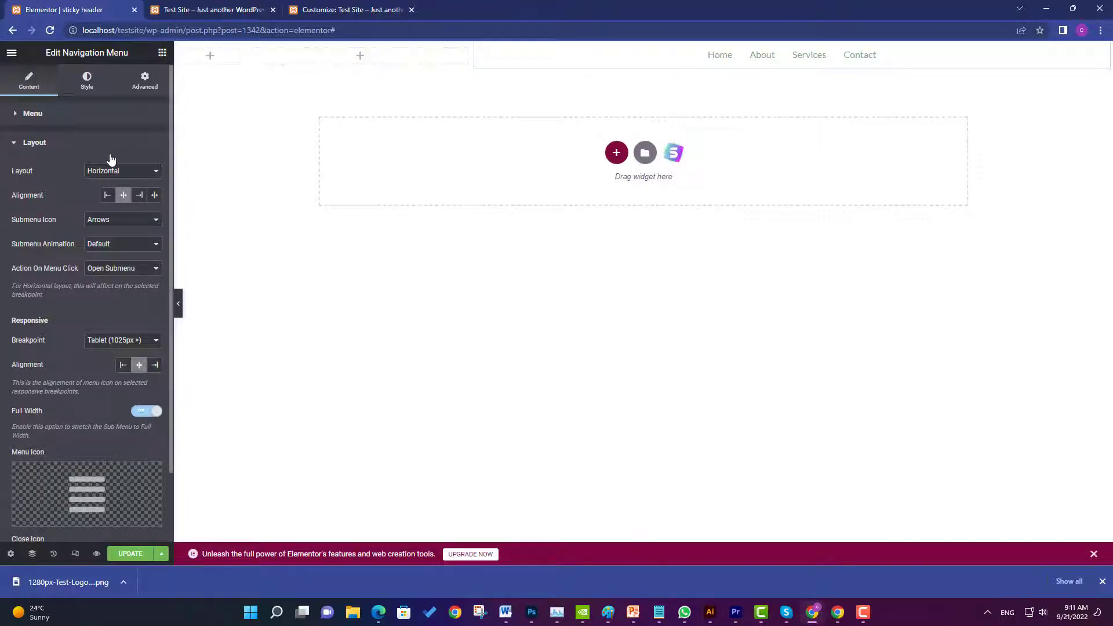
Place a Site Title widget in the header's second column and set its font size to 45 px
left_click(162, 54)
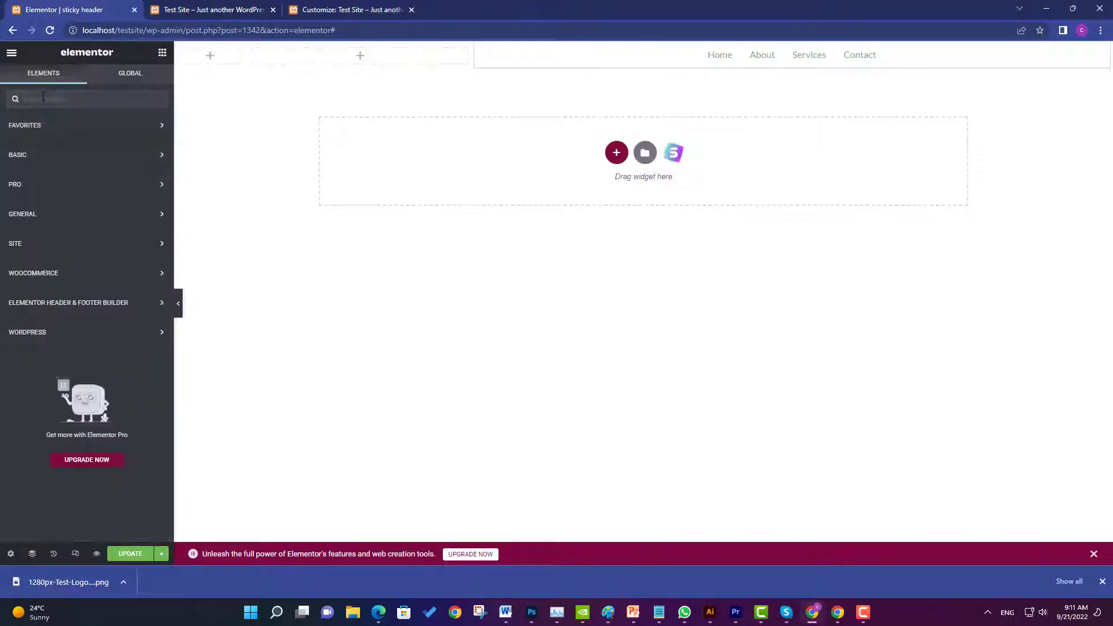
type("site")
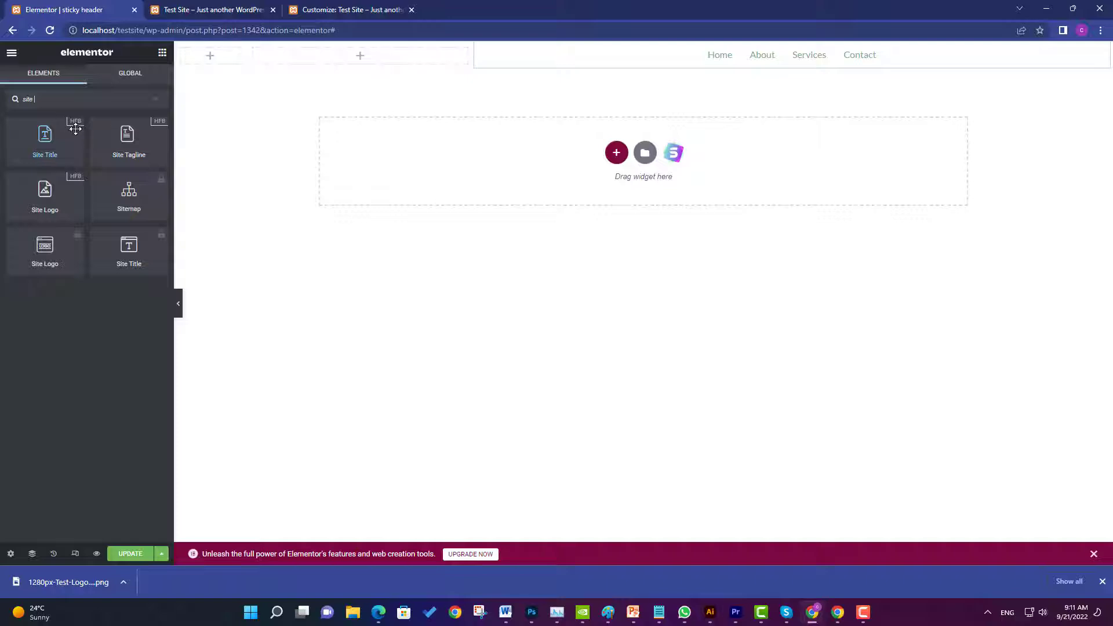
left_click_drag(67, 140, 346, 55)
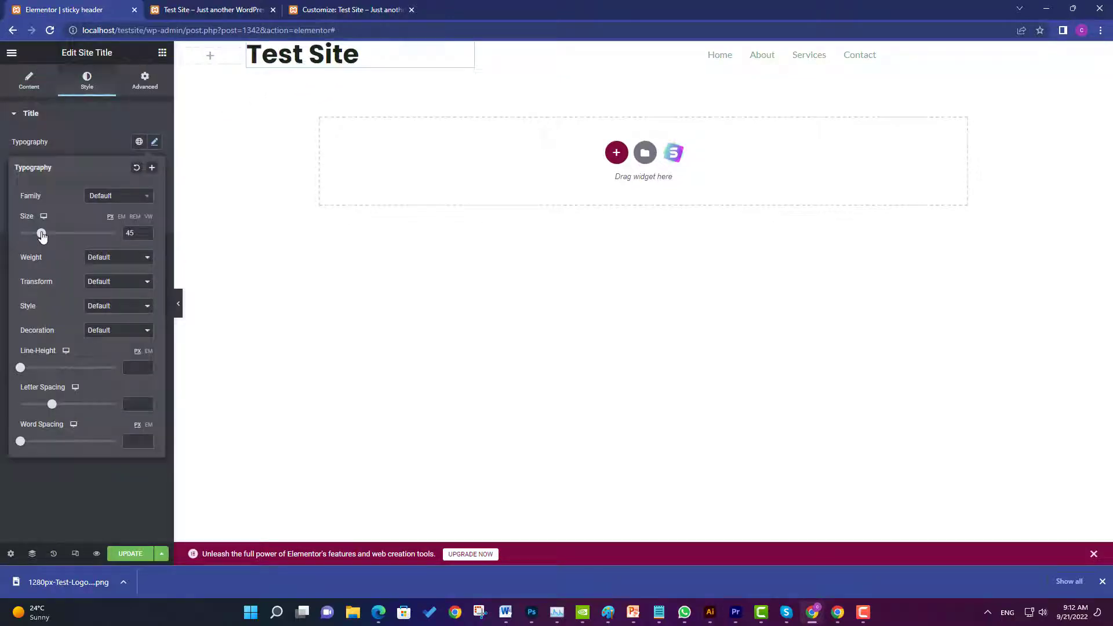
Place a Site Logo widget in the first column, with its width at 51% and maximum width at 50%
left_click(162, 52)
type("site lo")
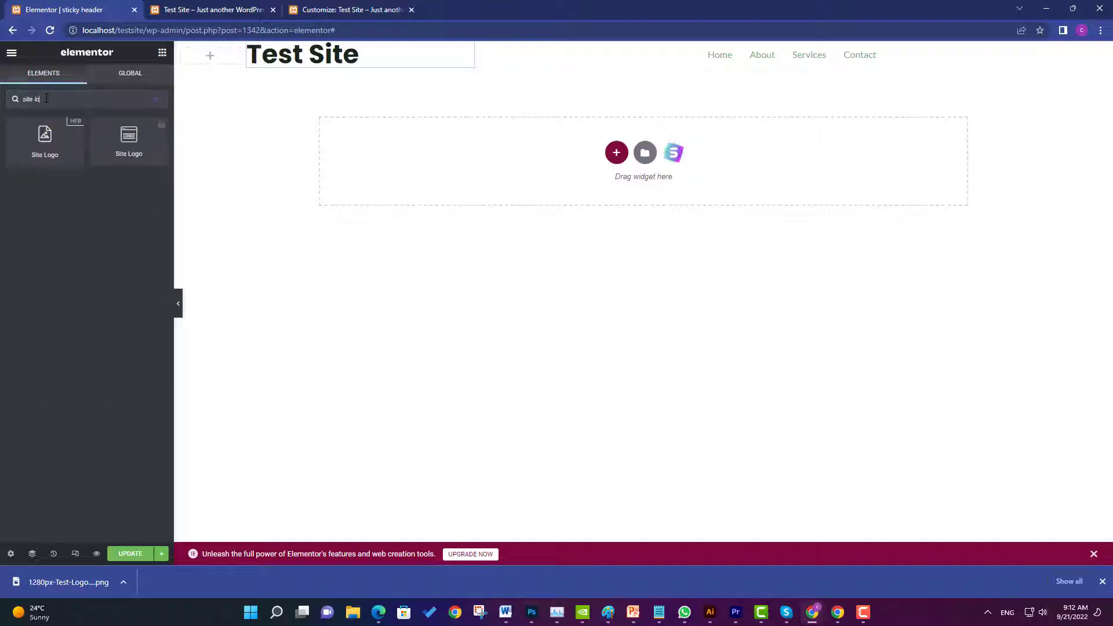
left_click_drag(34, 140, 213, 55)
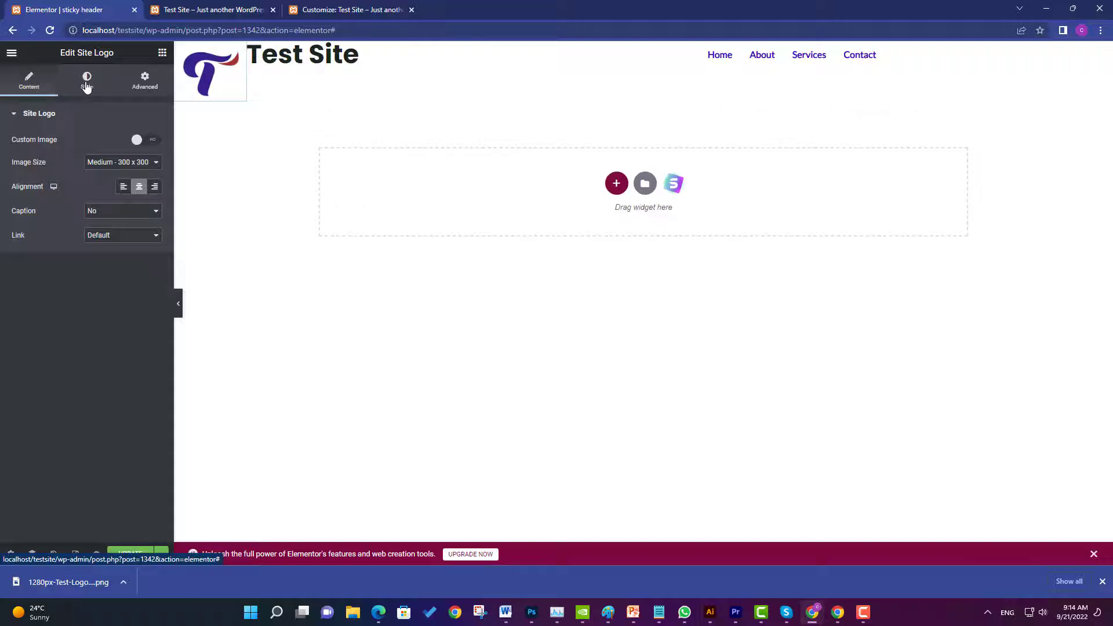
left_click(86, 84)
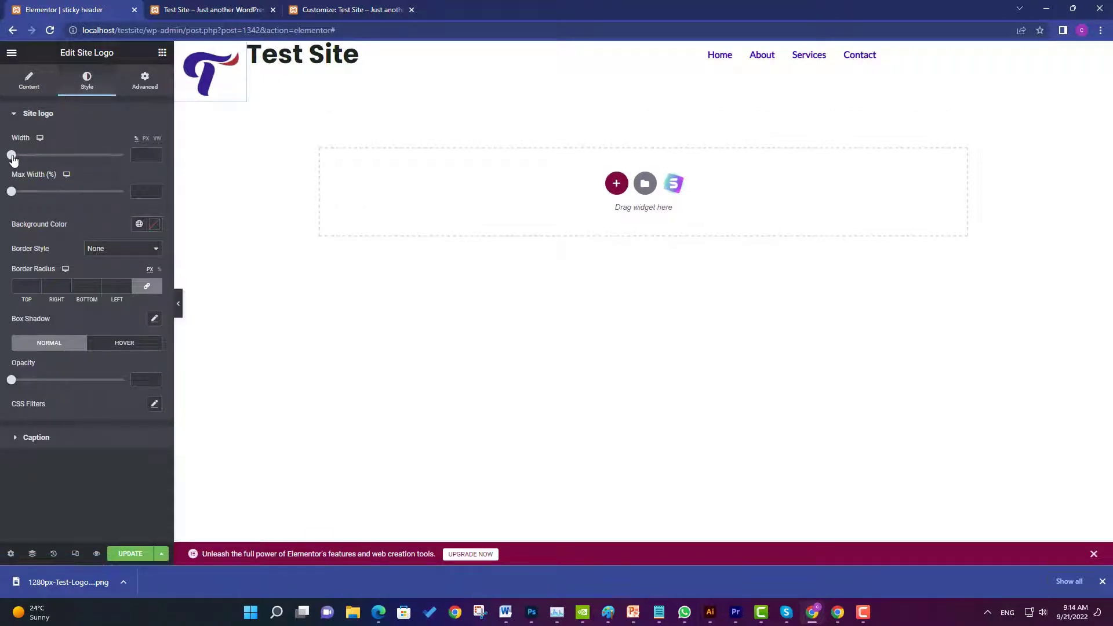
left_click_drag(11, 156, 68, 156)
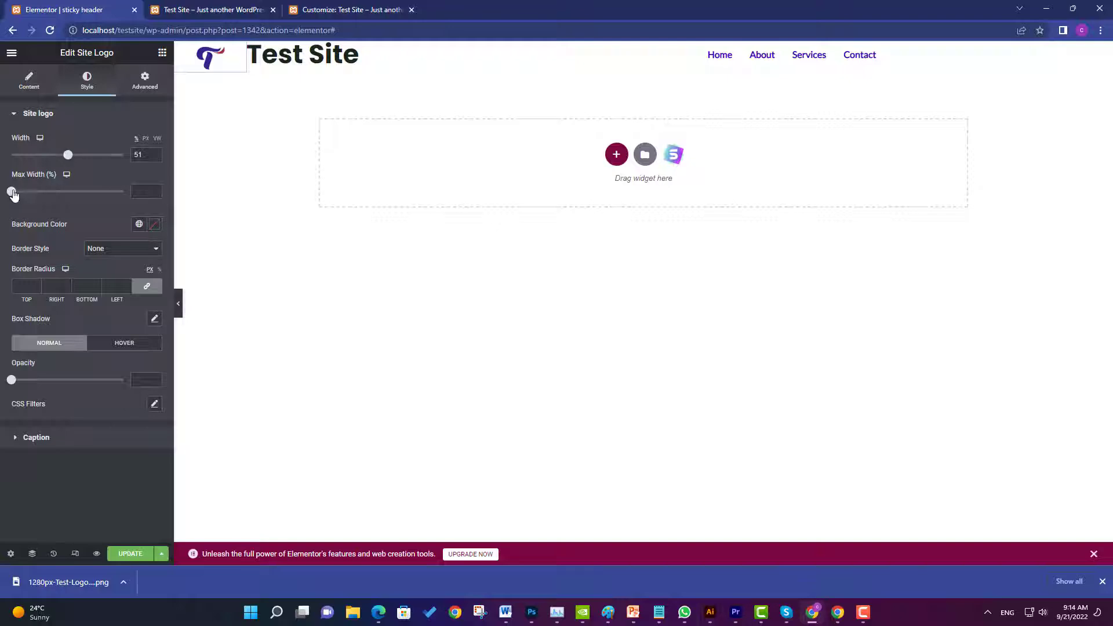
left_click_drag(12, 191, 67, 192)
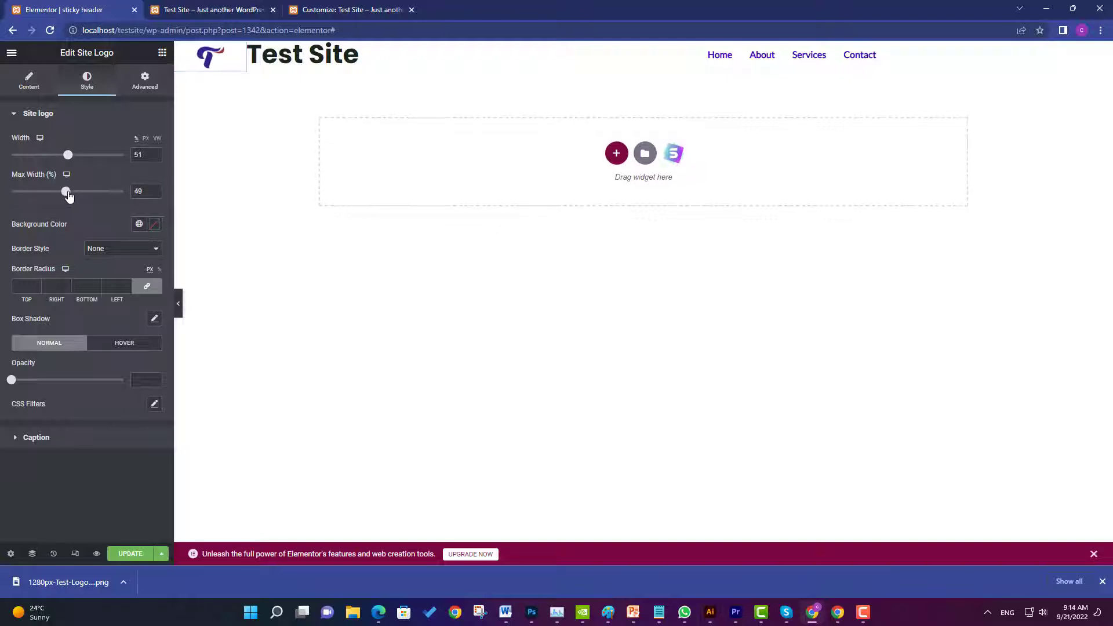
Reduce the site title's font size to 35 px and set its column's vertical alignment to Middle
left_click(319, 58)
left_click(154, 141)
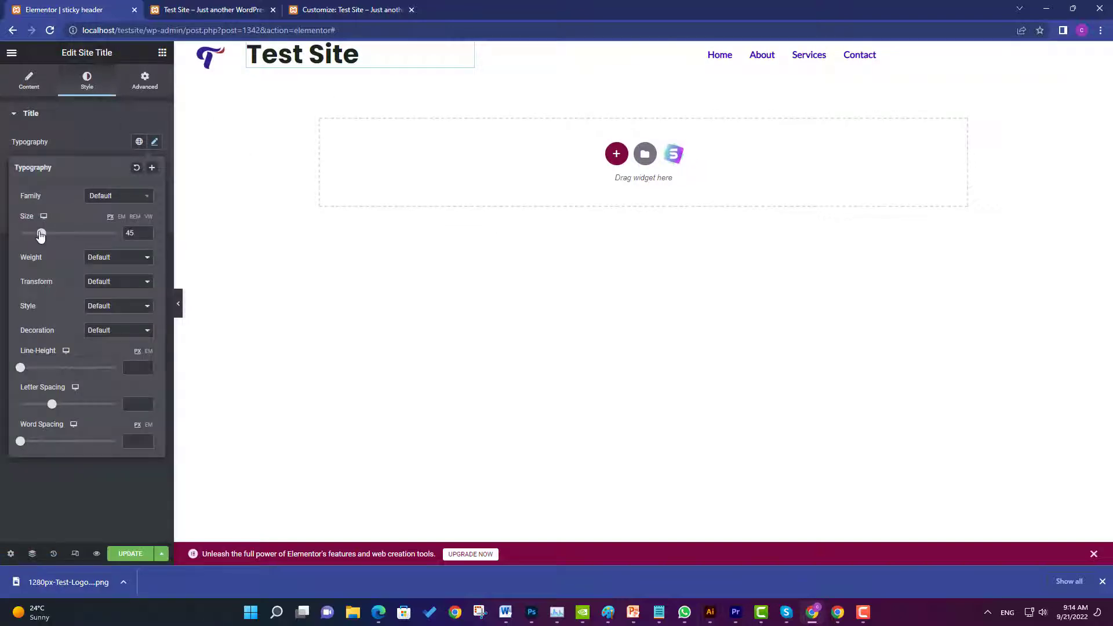
left_click_drag(40, 234, 36, 234)
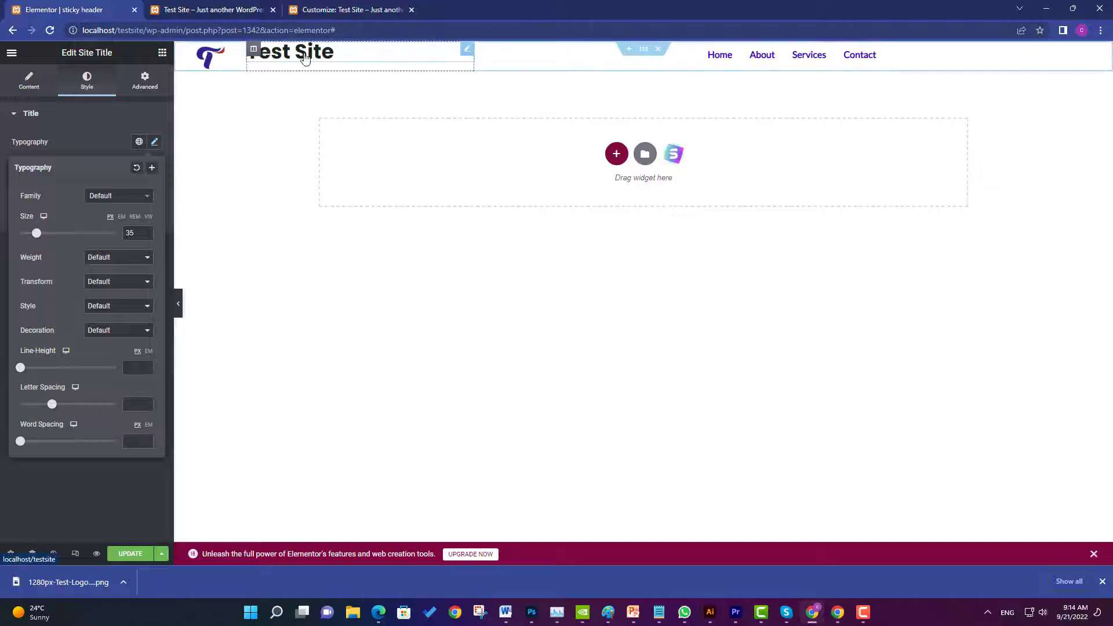
left_click(253, 49)
left_click(124, 166)
left_click(110, 194)
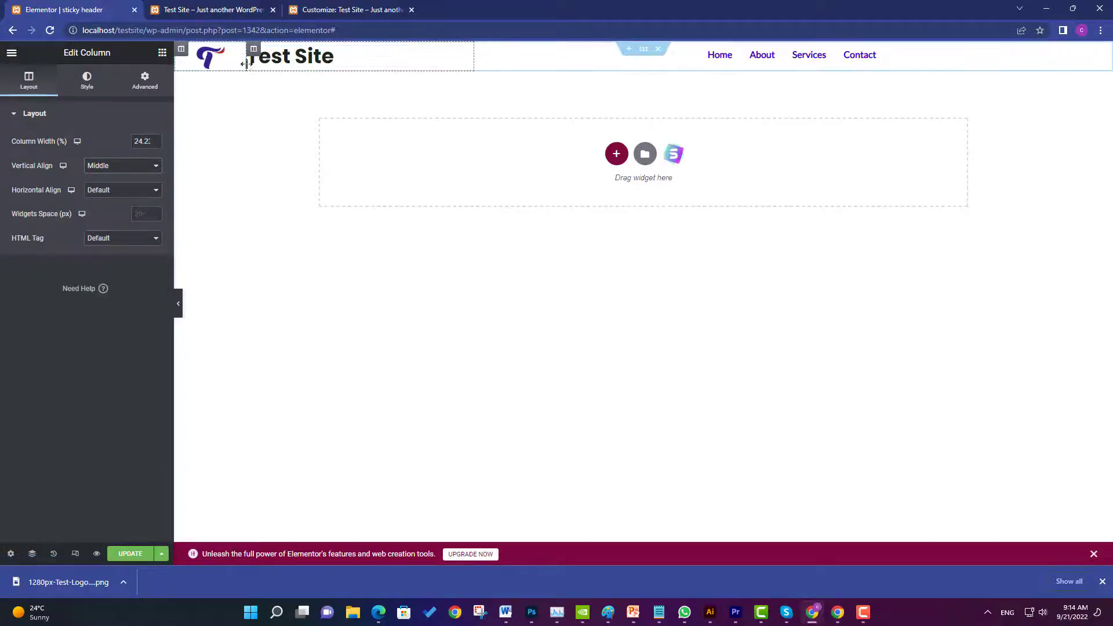
Increase the site logo's width to the maximum and narrow its column so the site title sits close beside the logo
left_click_drag(246, 58, 211, 54)
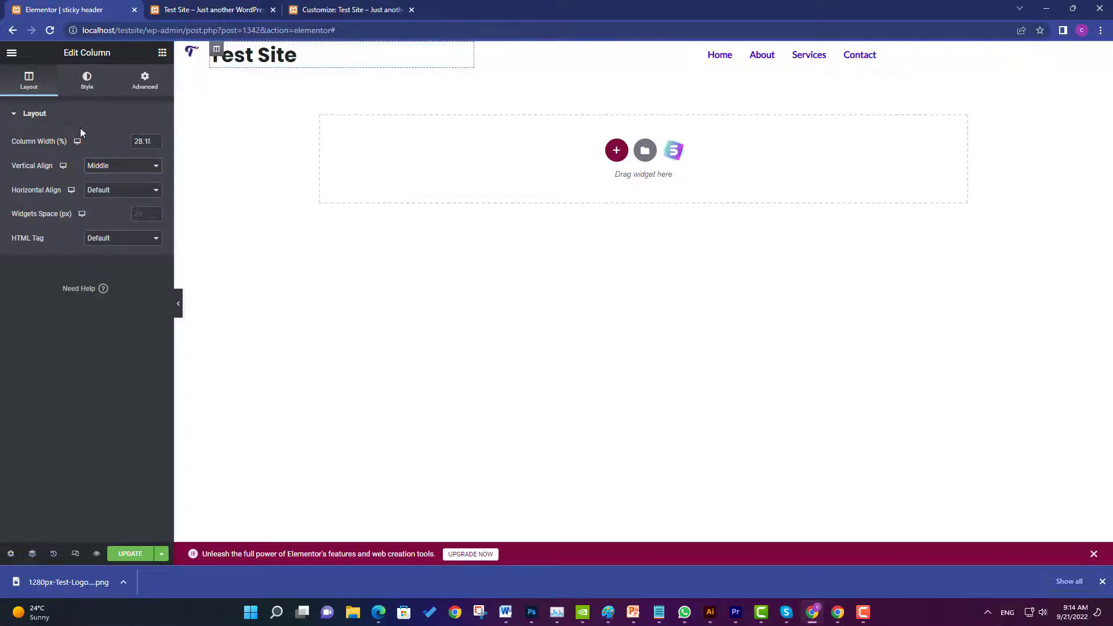
left_click(87, 80)
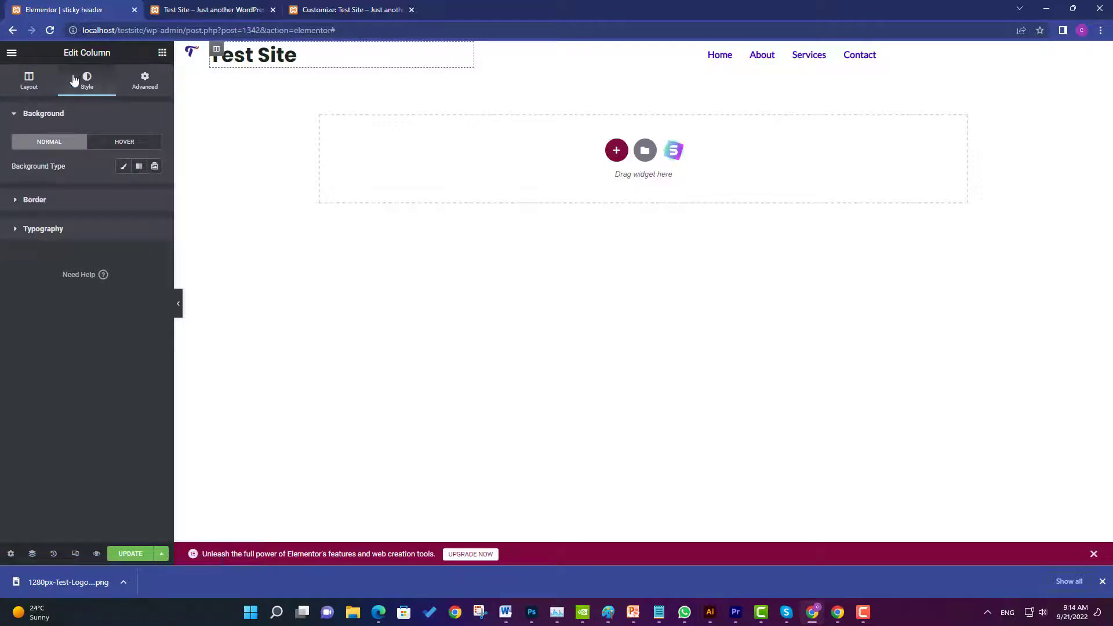
left_click(192, 51)
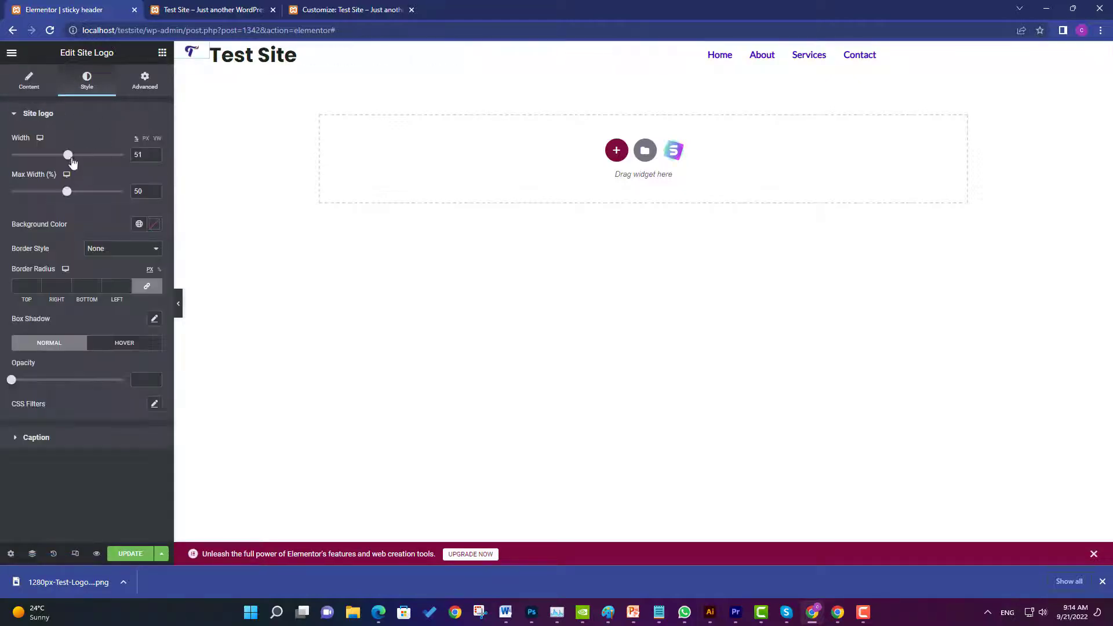
left_click_drag(80, 156, 123, 155)
left_click(180, 49)
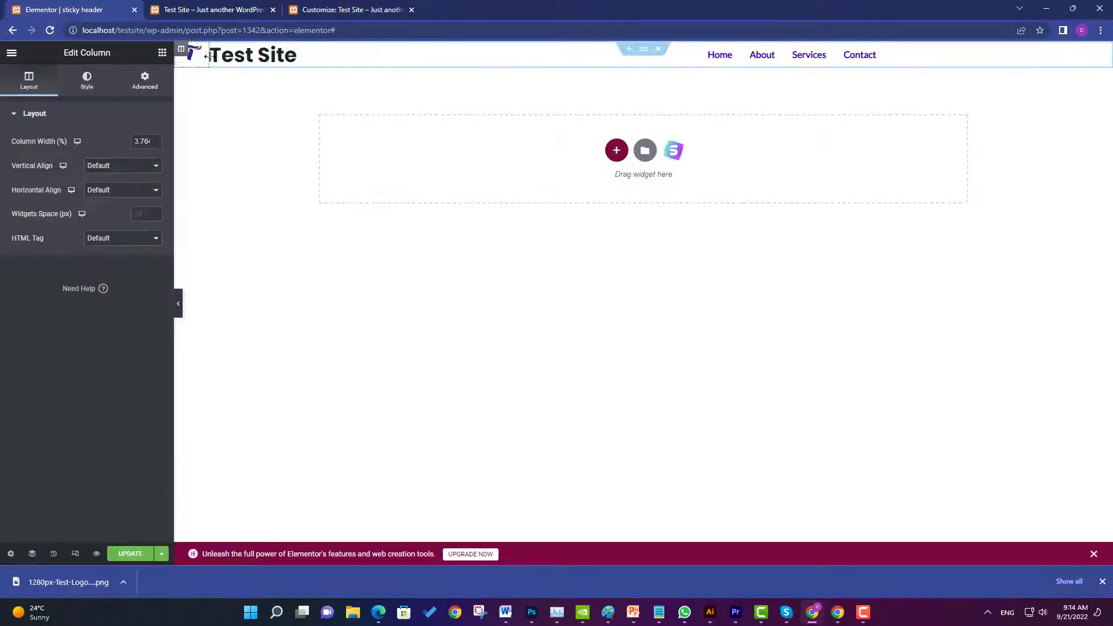
left_click_drag(206, 57, 224, 68)
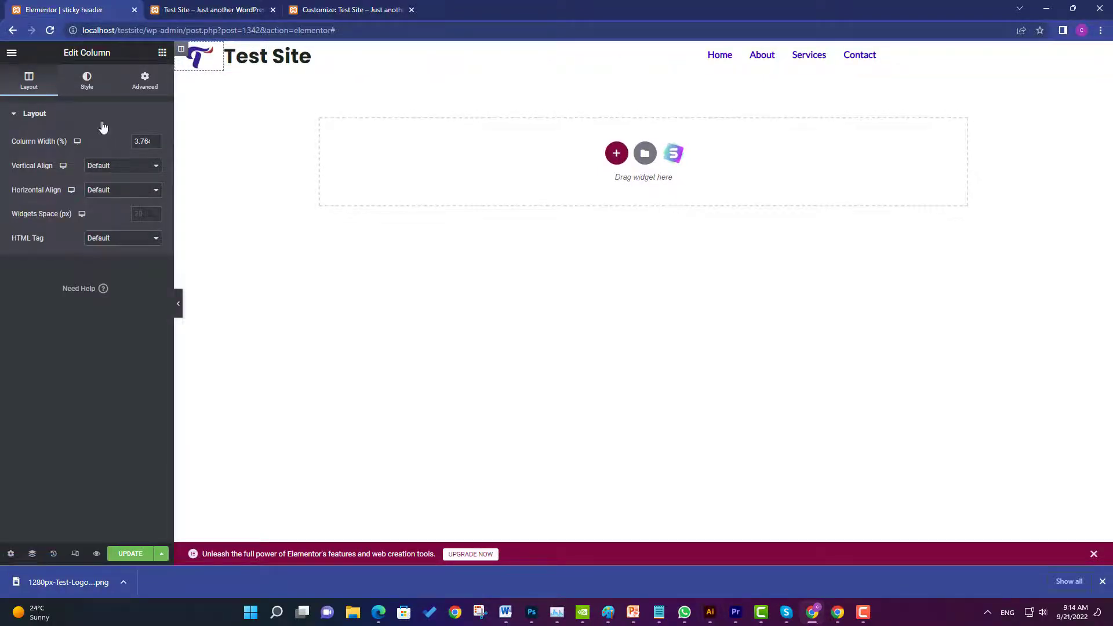
Update the header template and check how the header looks and scrolls on the site's home page
left_click(131, 555)
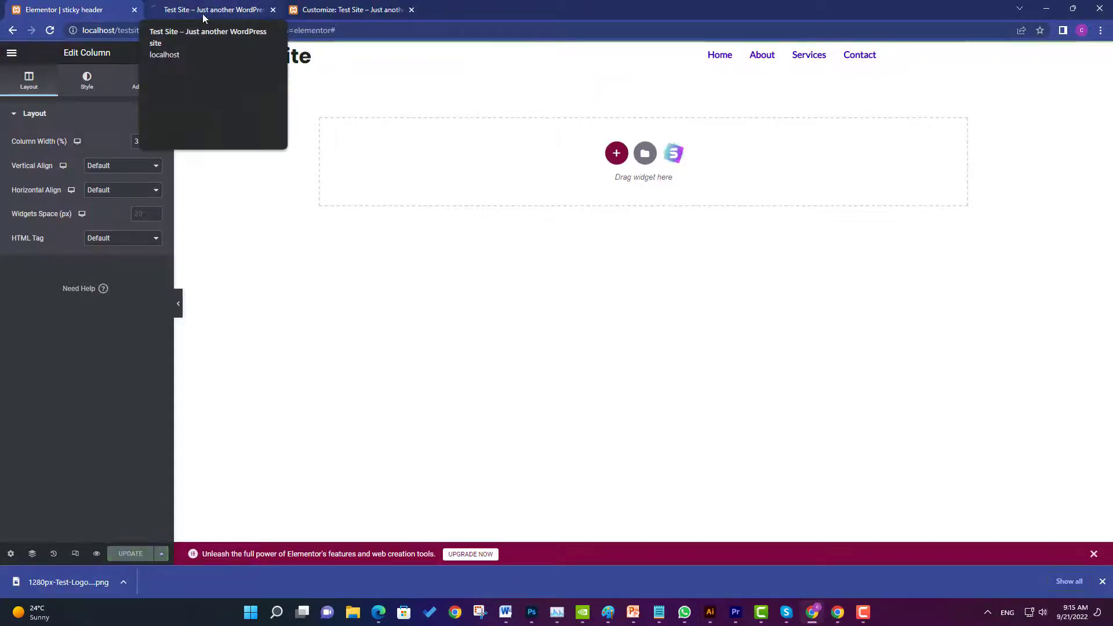
left_click(206, 8)
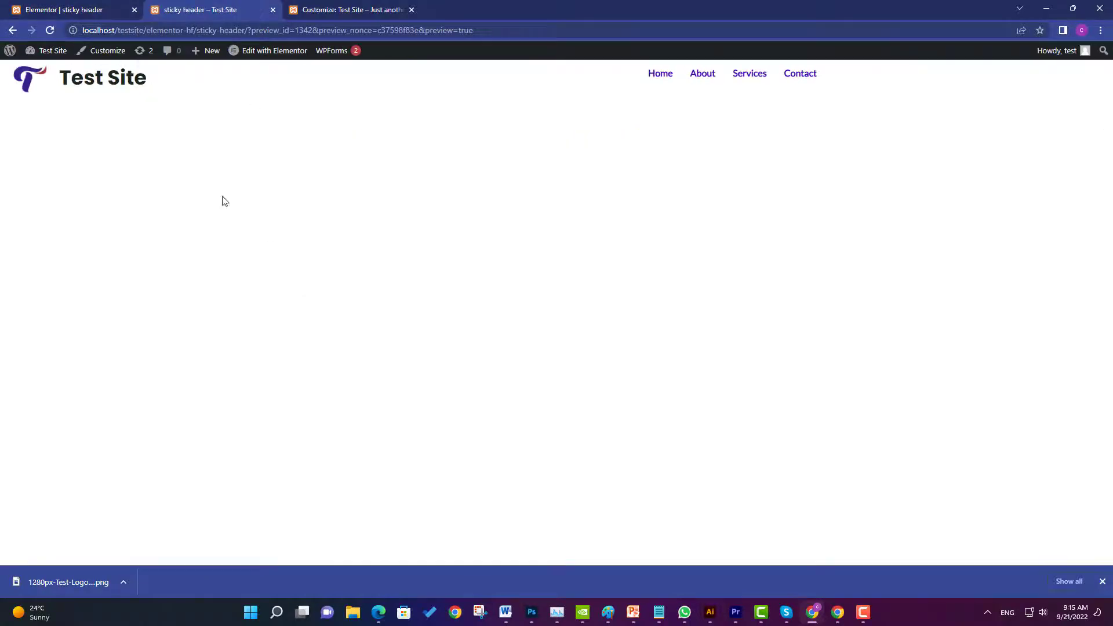
left_click(664, 79)
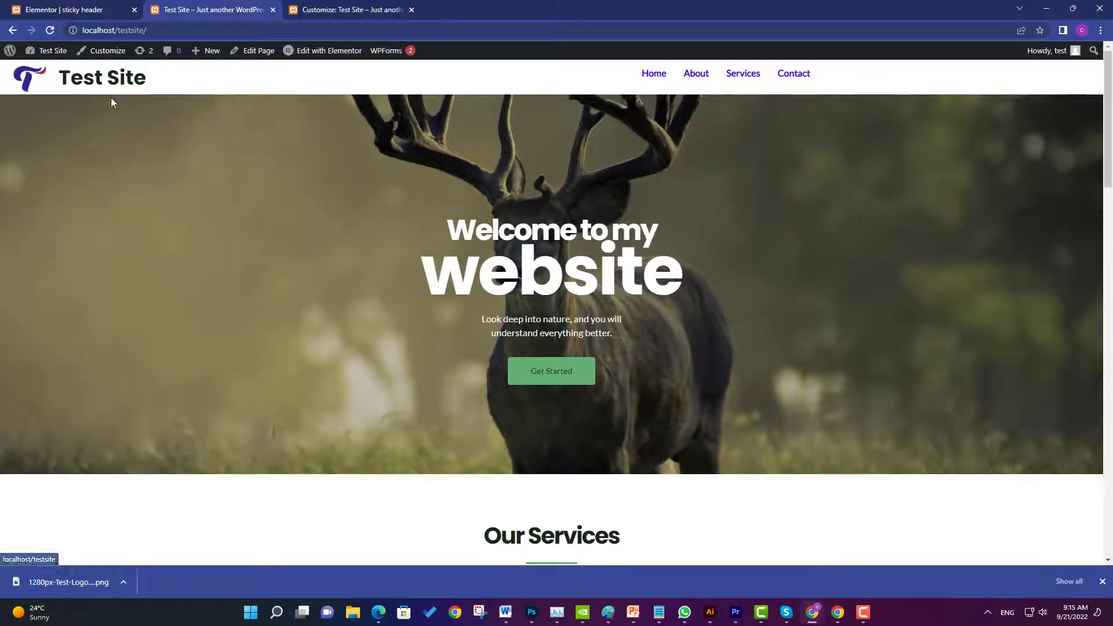
scroll(589, 174, "down", 5)
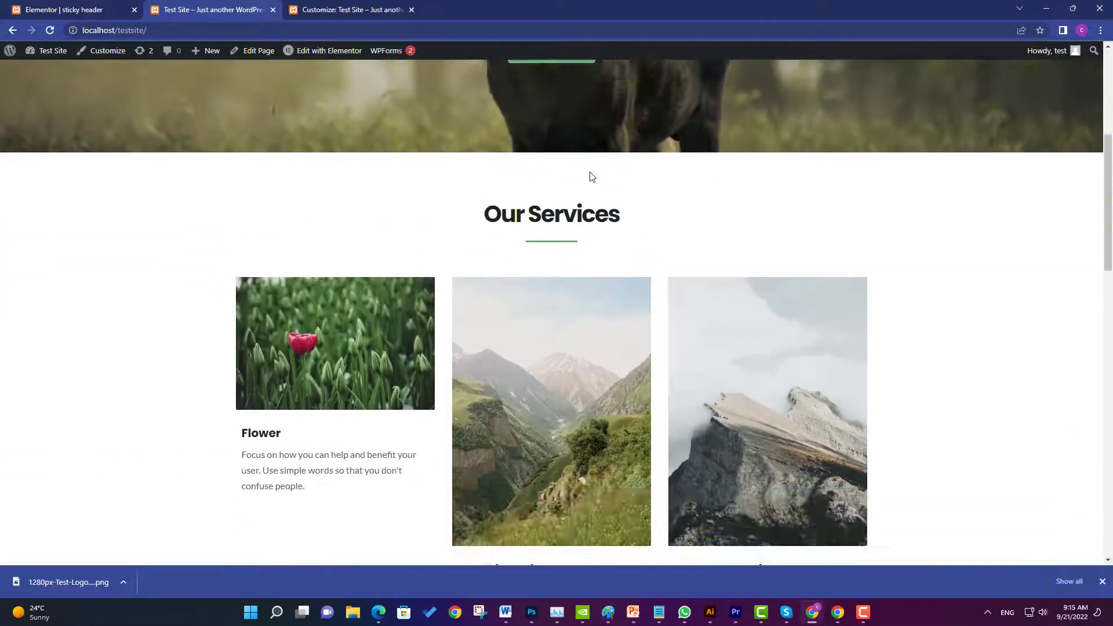
scroll(603, 165, "up", 3)
scroll(604, 164, "up", 3)
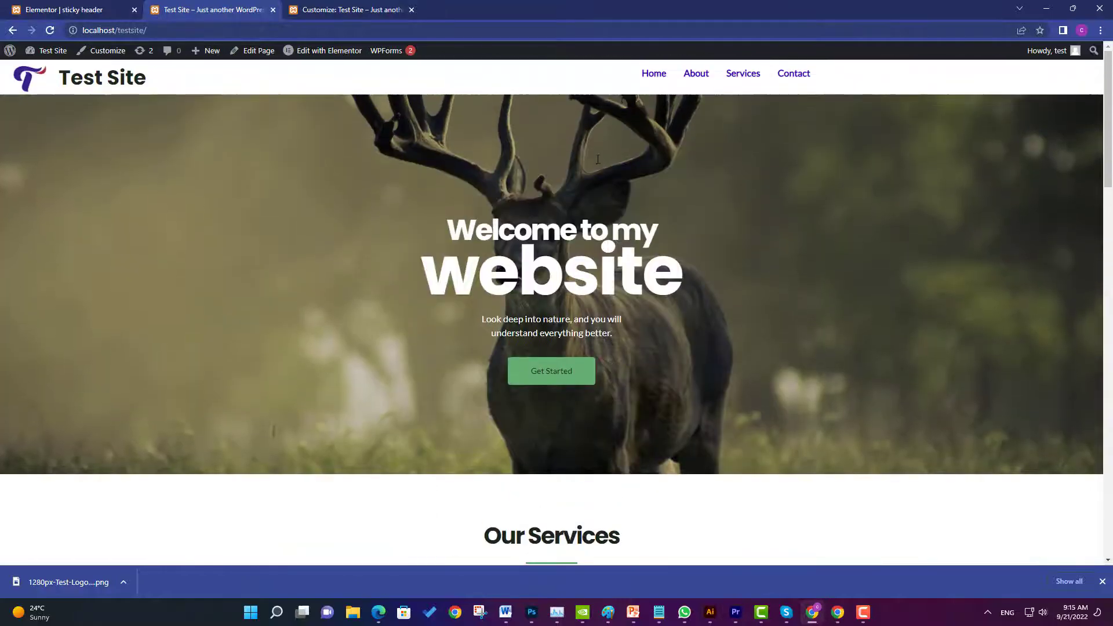
Right-align the navigation menu items and enable Sticky Header Effects on the header section
left_click(81, 10)
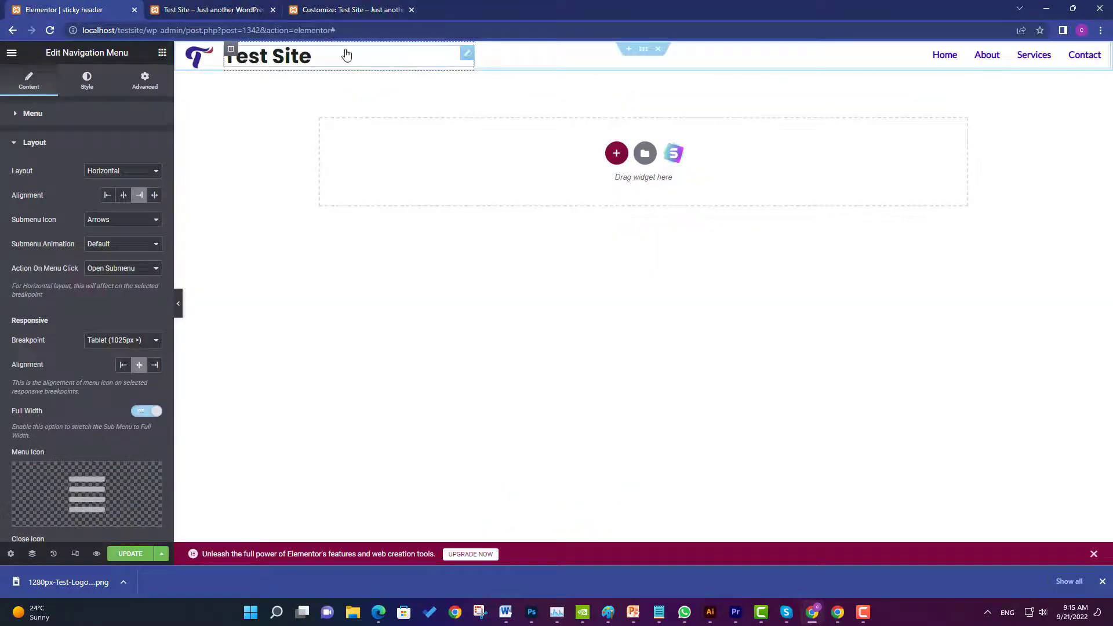
left_click(643, 49)
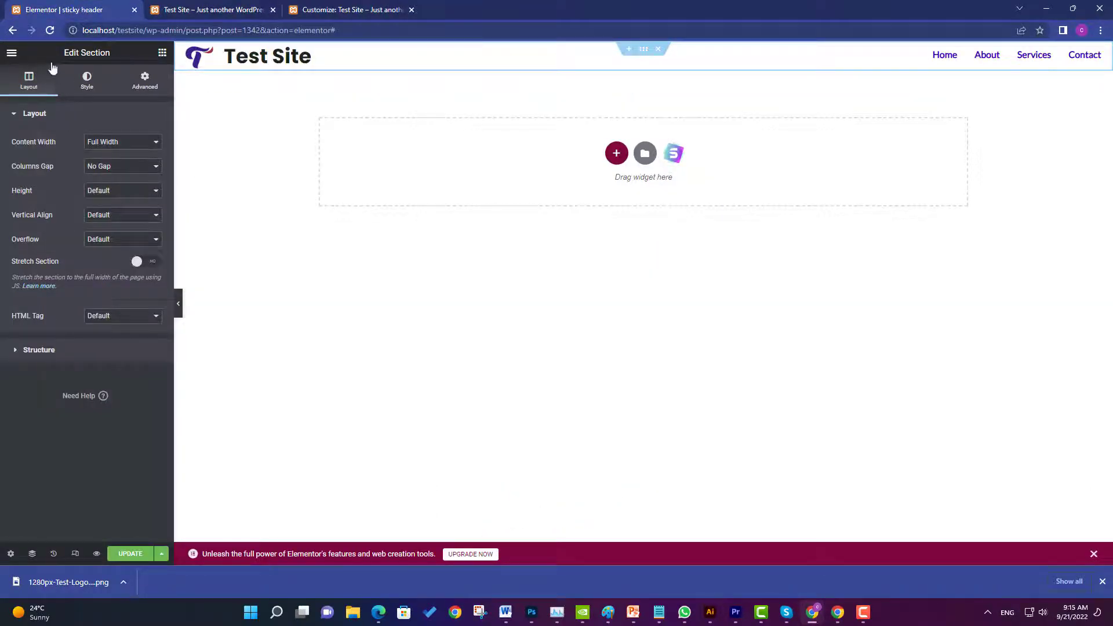
left_click(145, 81)
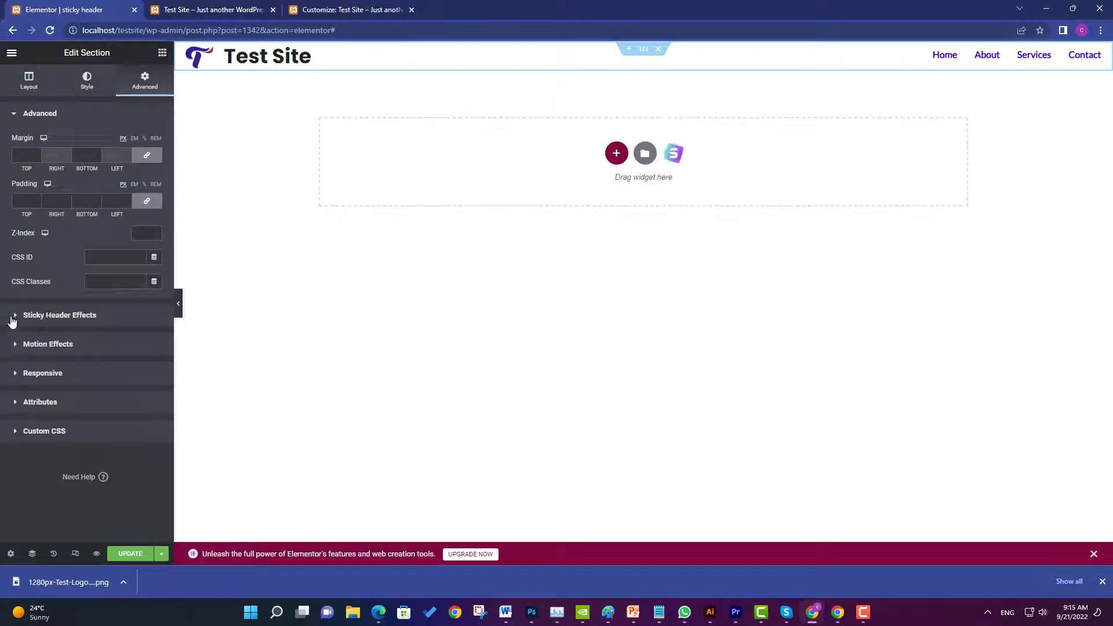
left_click(18, 316)
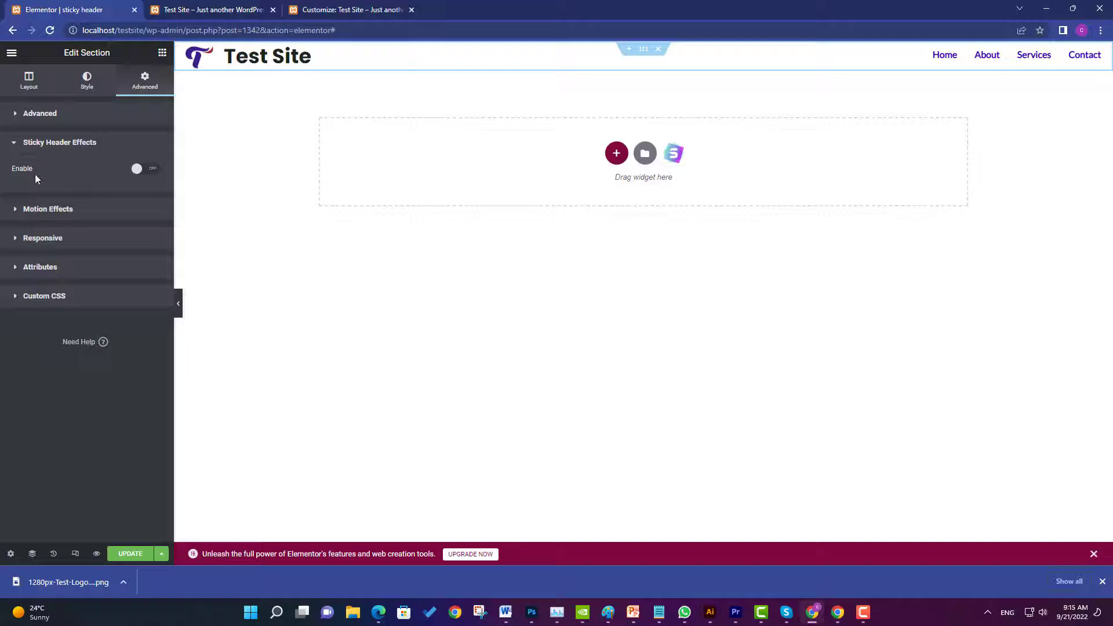
left_click(150, 169)
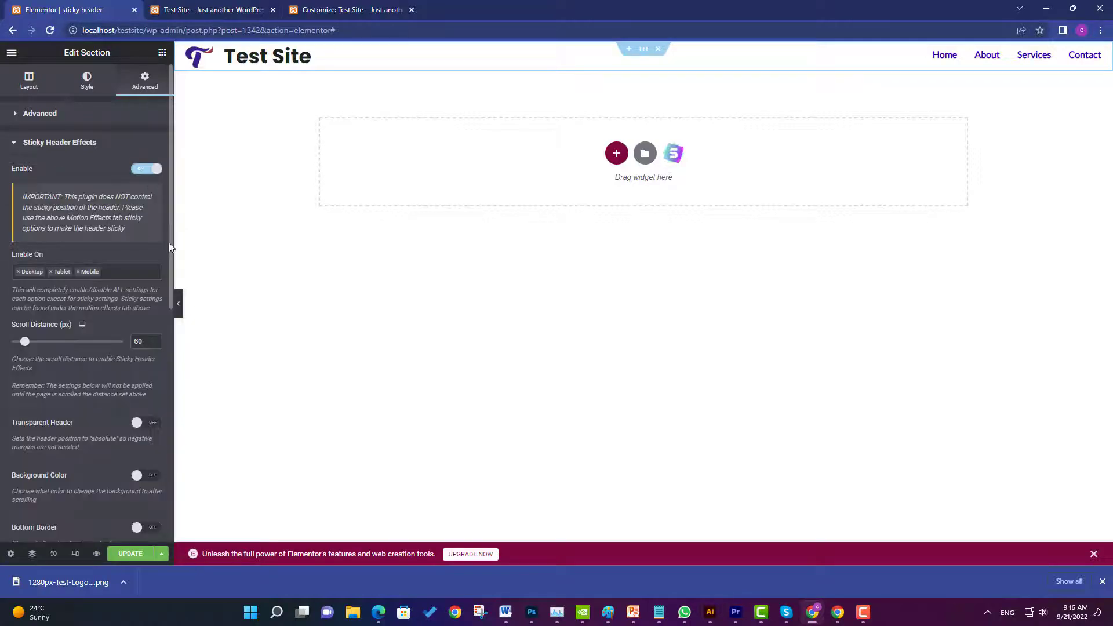
scroll(94, 316, "down", 1)
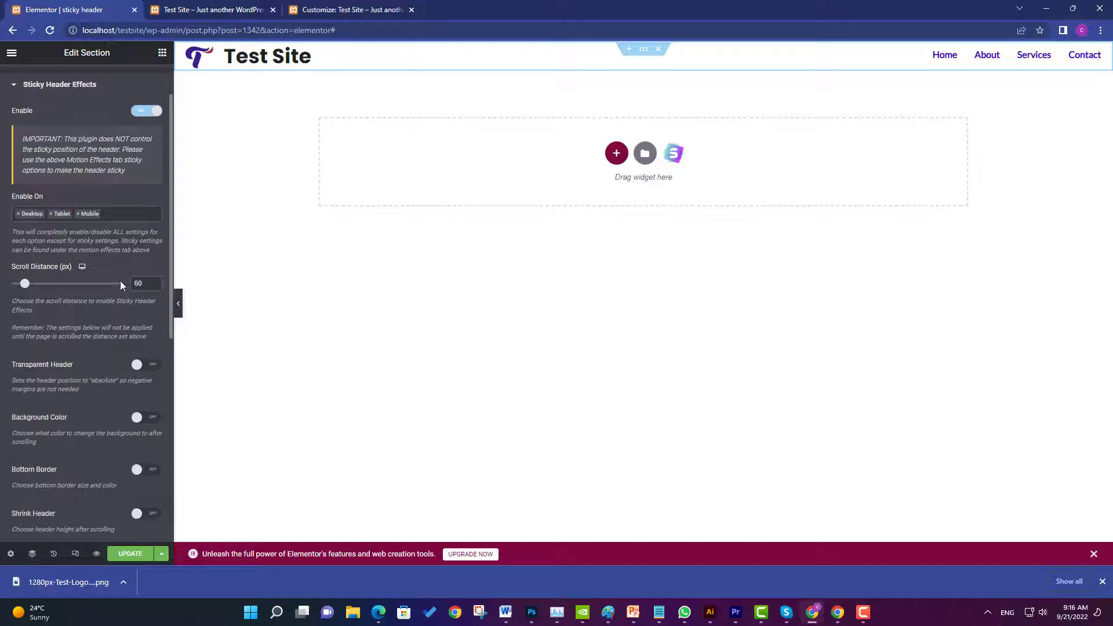
scroll(78, 324, "down", 2)
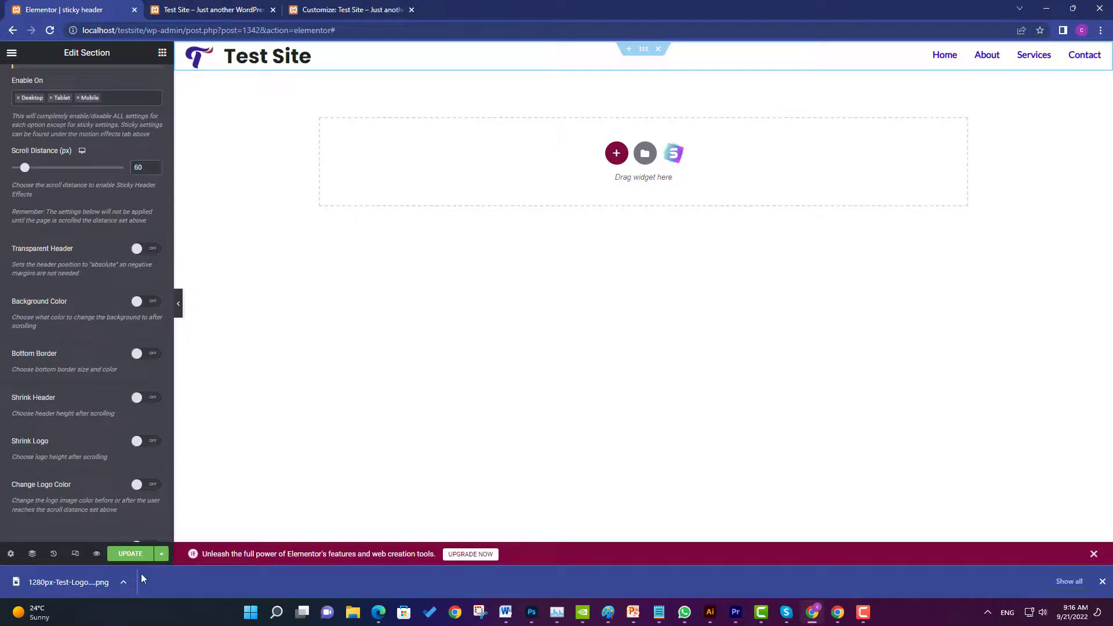
Save the updated header section and scroll the live home page to test the header's sticky behaviour
left_click(139, 555)
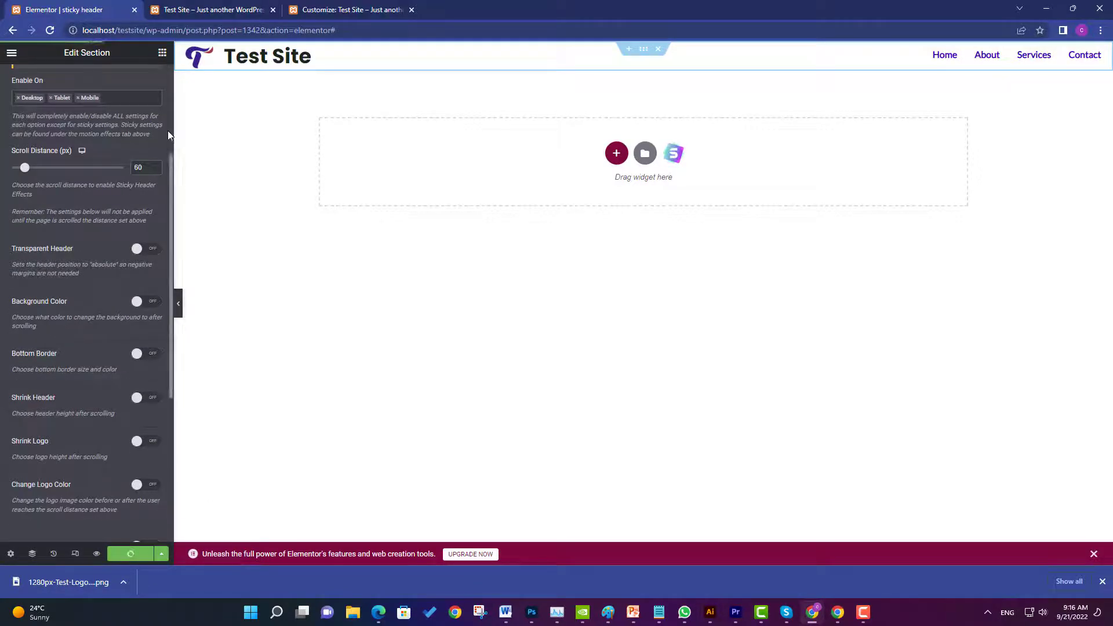
left_click(197, 8)
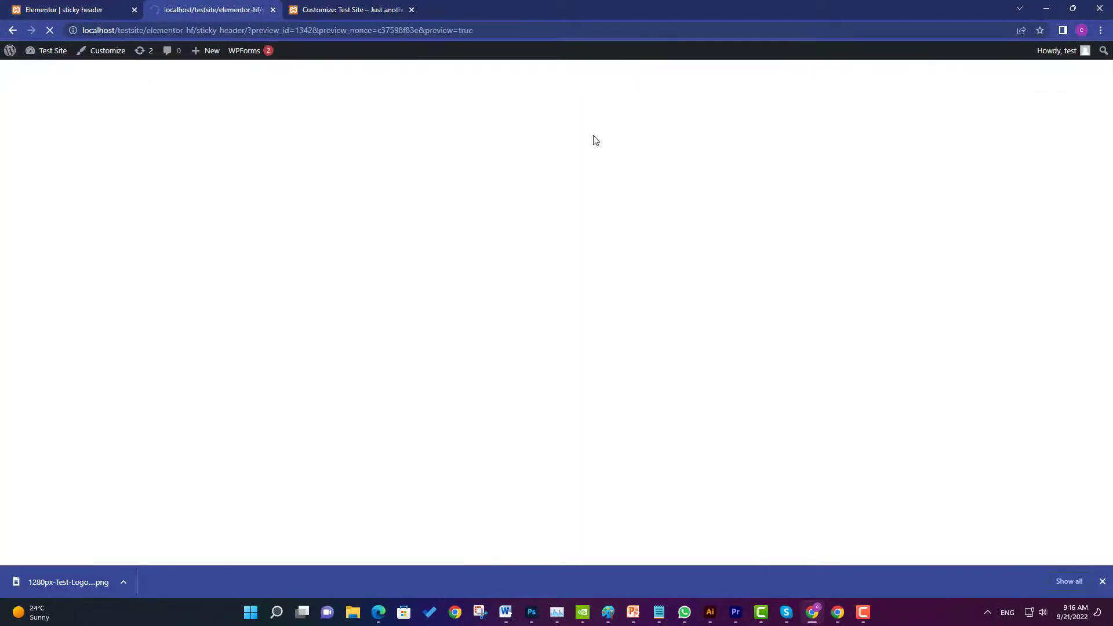
left_click(944, 73)
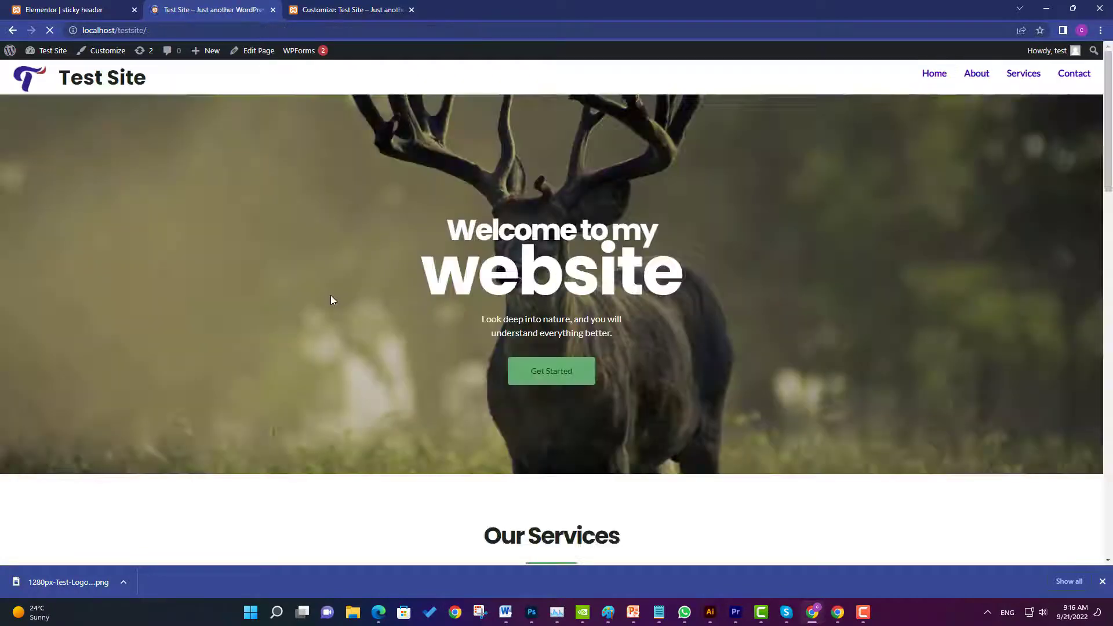
scroll(372, 283, "down", 4)
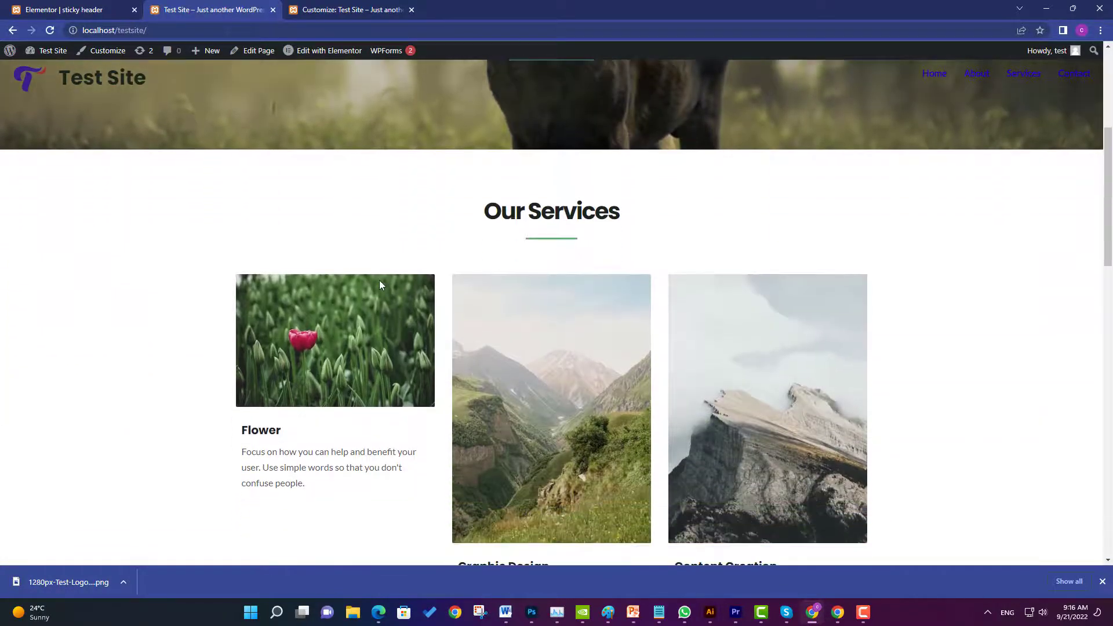
scroll(378, 284, "up", 6)
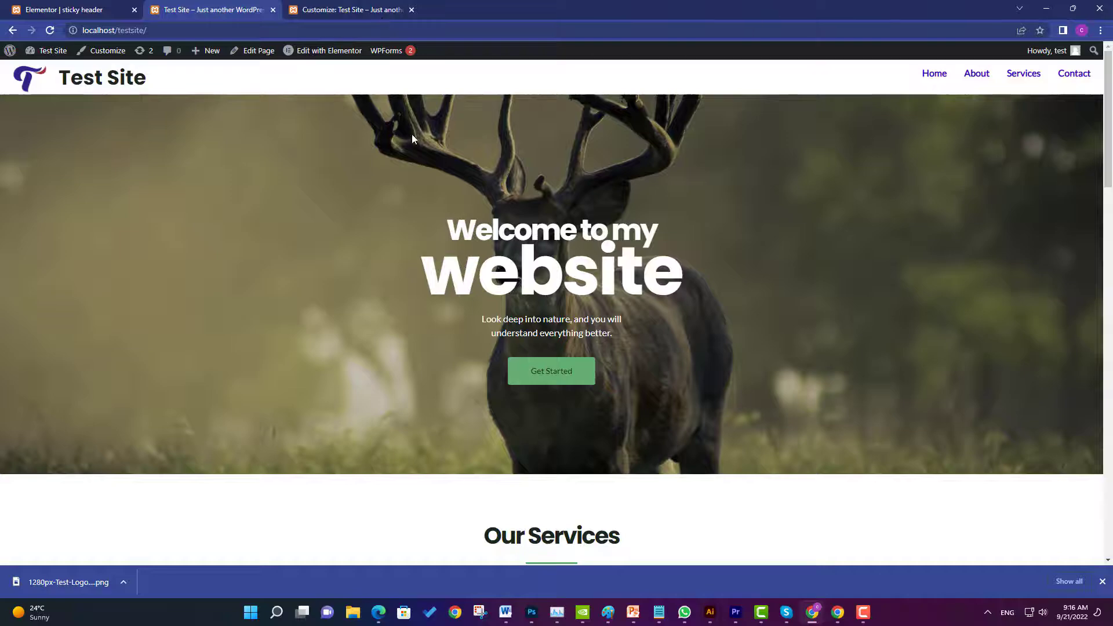
scroll(412, 139, "down", 10)
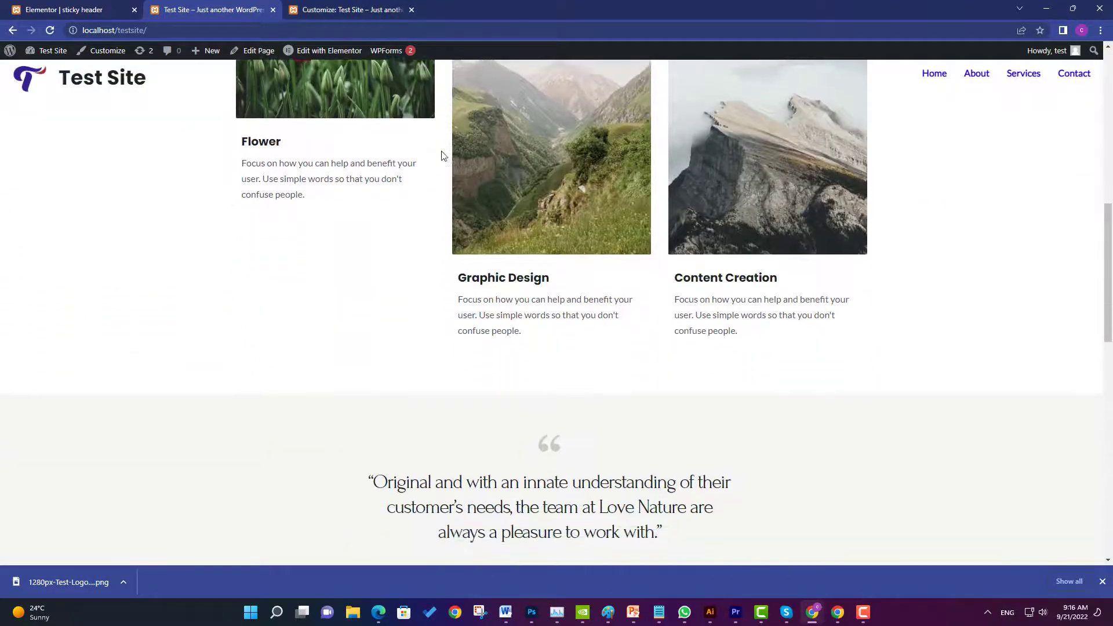
scroll(441, 148, "up", 8)
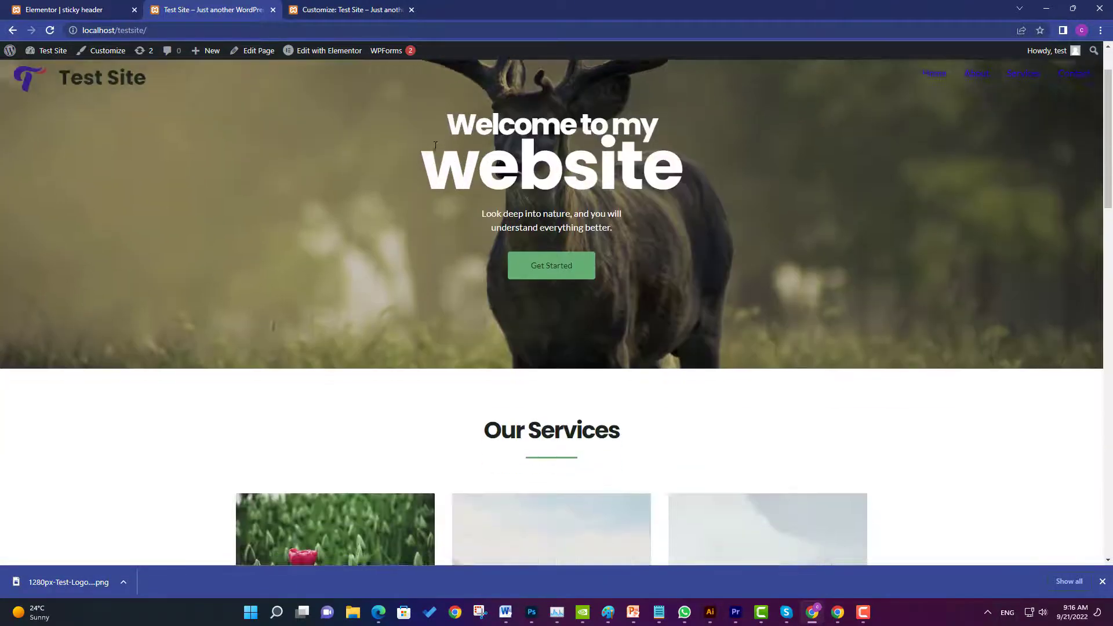
Turn on Transparent Header in the header section's Sticky Header Effects and update the template
left_click(101, 10)
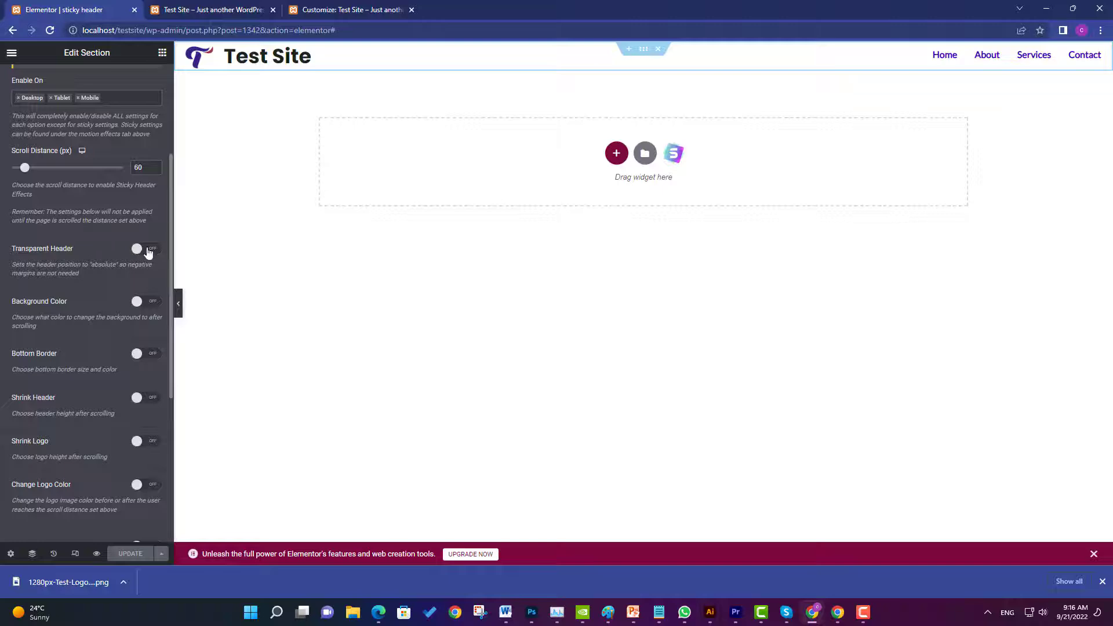
left_click(148, 251)
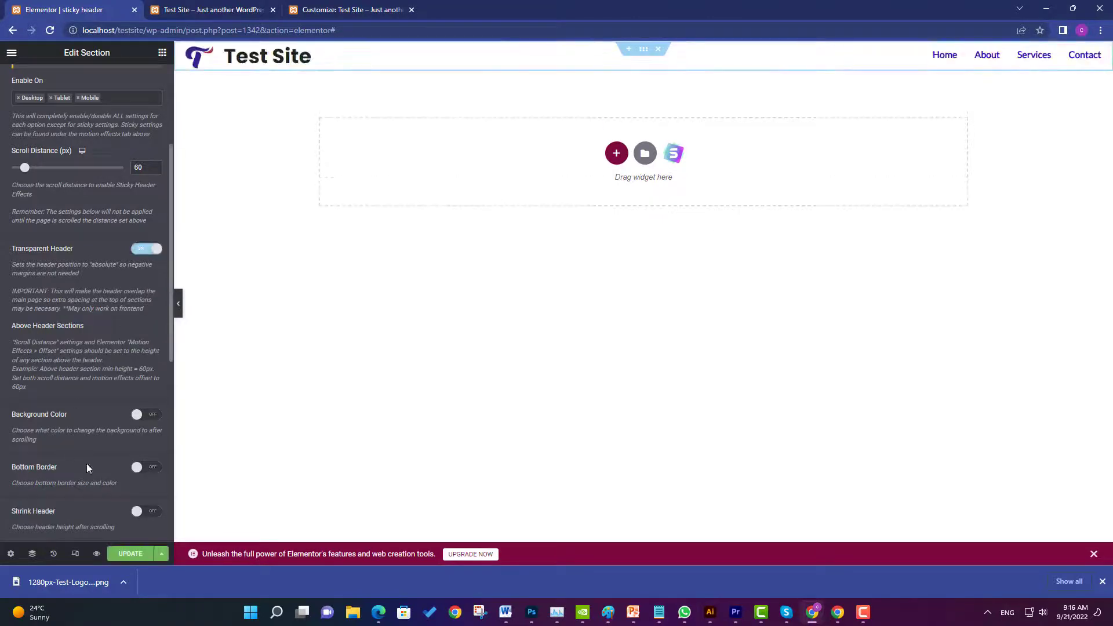
left_click(130, 554)
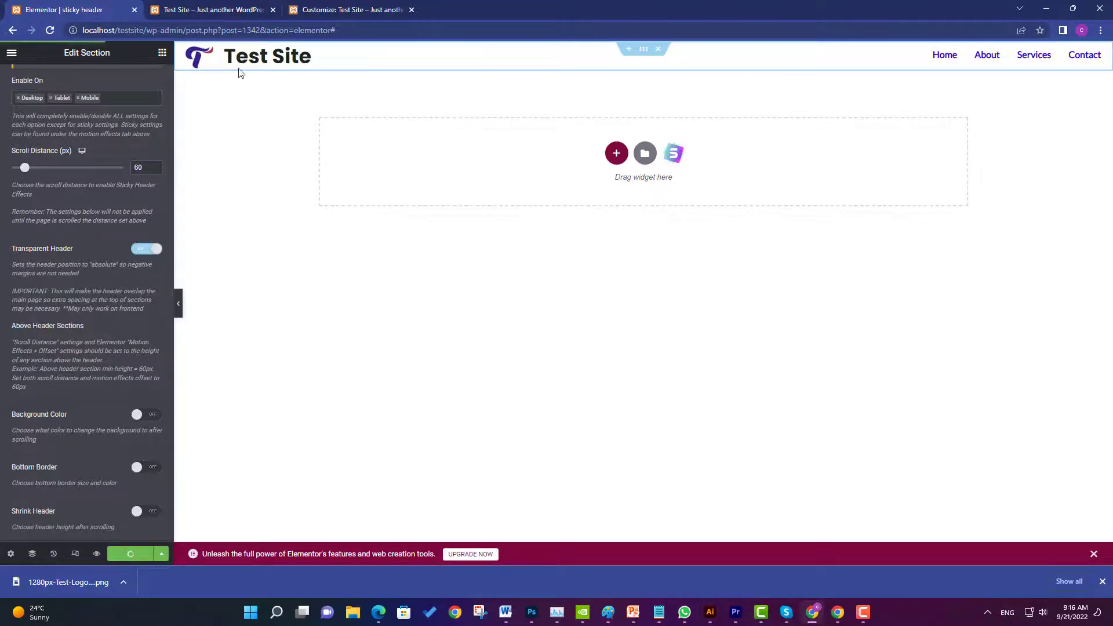
Reload the site's home page and scroll through it to check the transparent header over the hero image and services
left_click(218, 8)
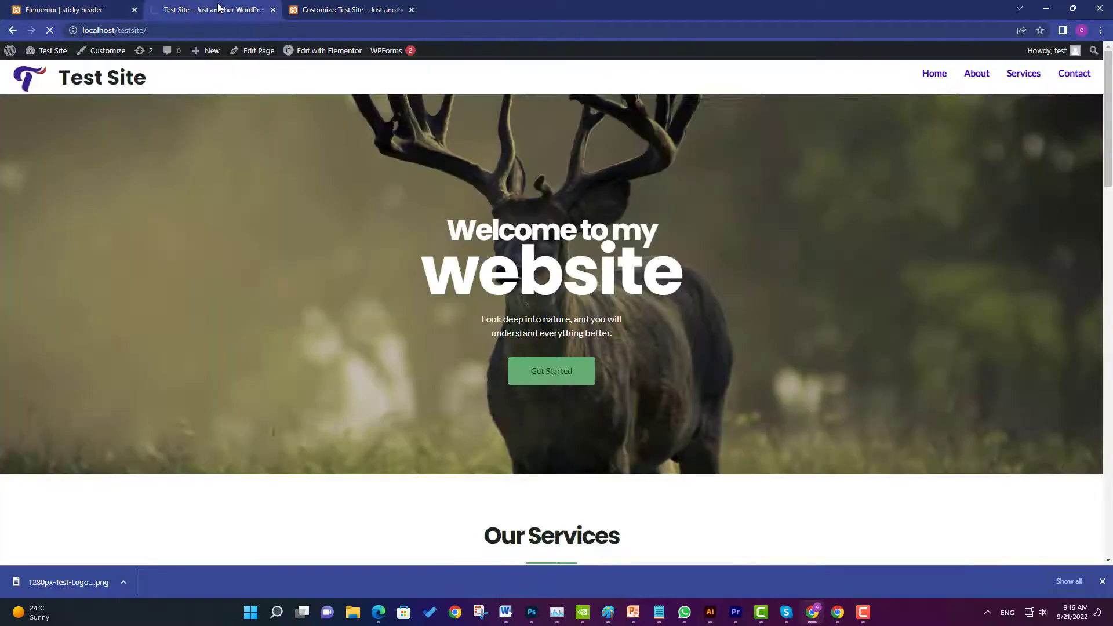
key("F5")
left_click(938, 75)
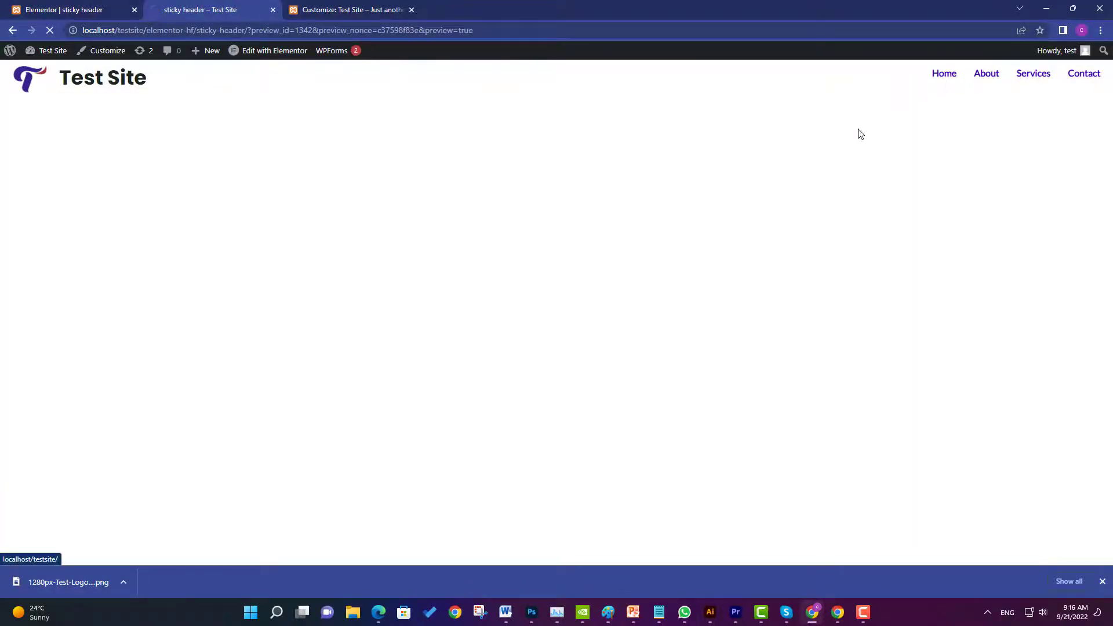
scroll(609, 240, "down", 10)
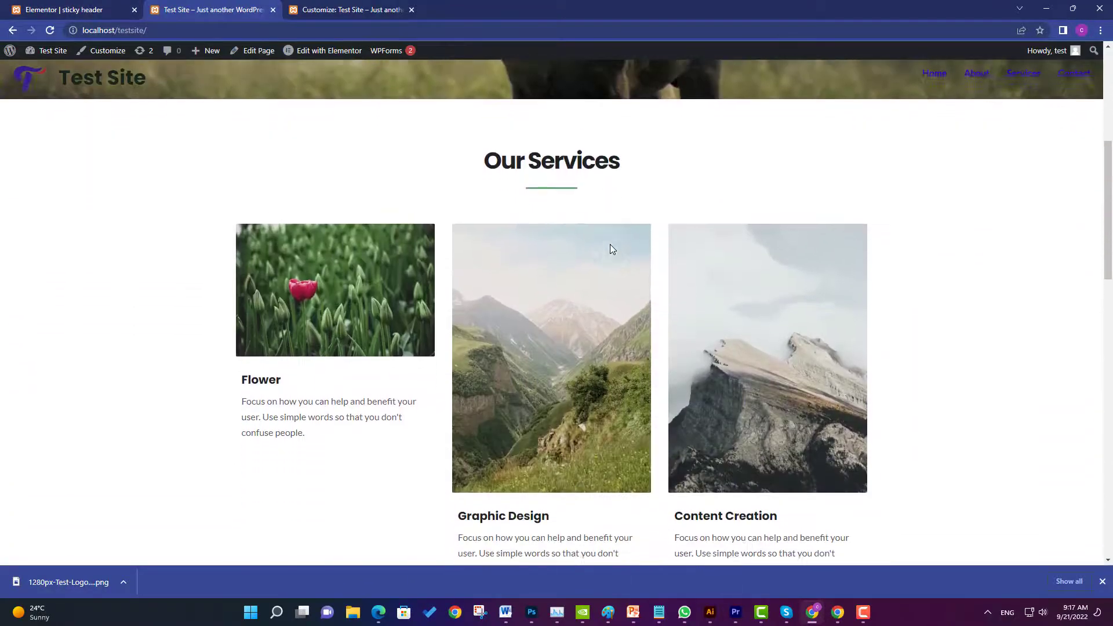
scroll(611, 250, "up", 10)
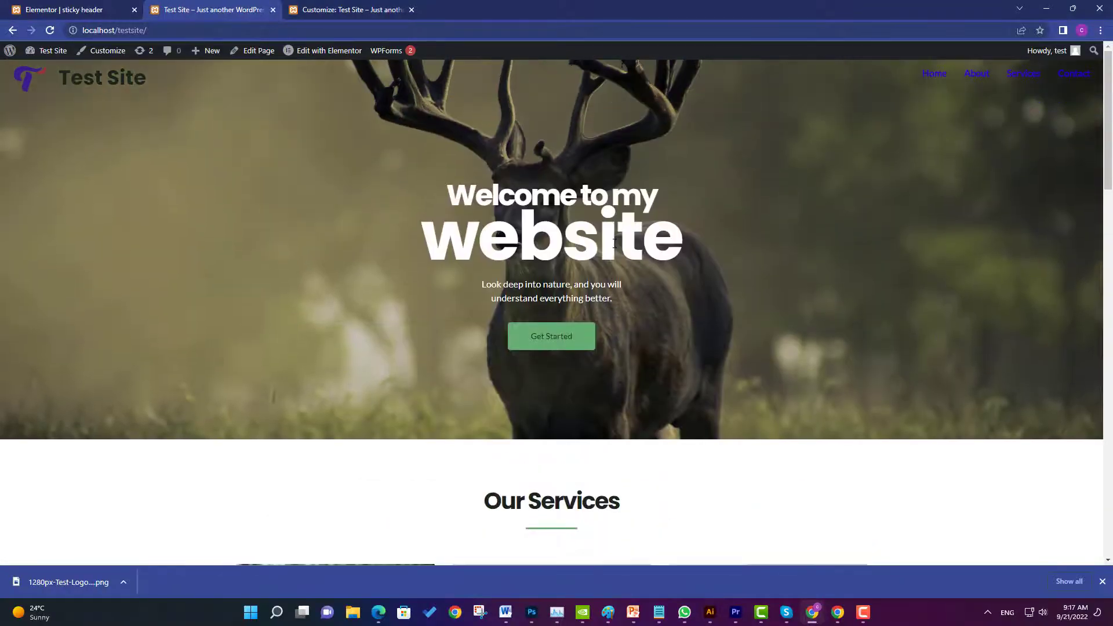
scroll(763, 107, "down", 8)
scroll(760, 120, "up", 8)
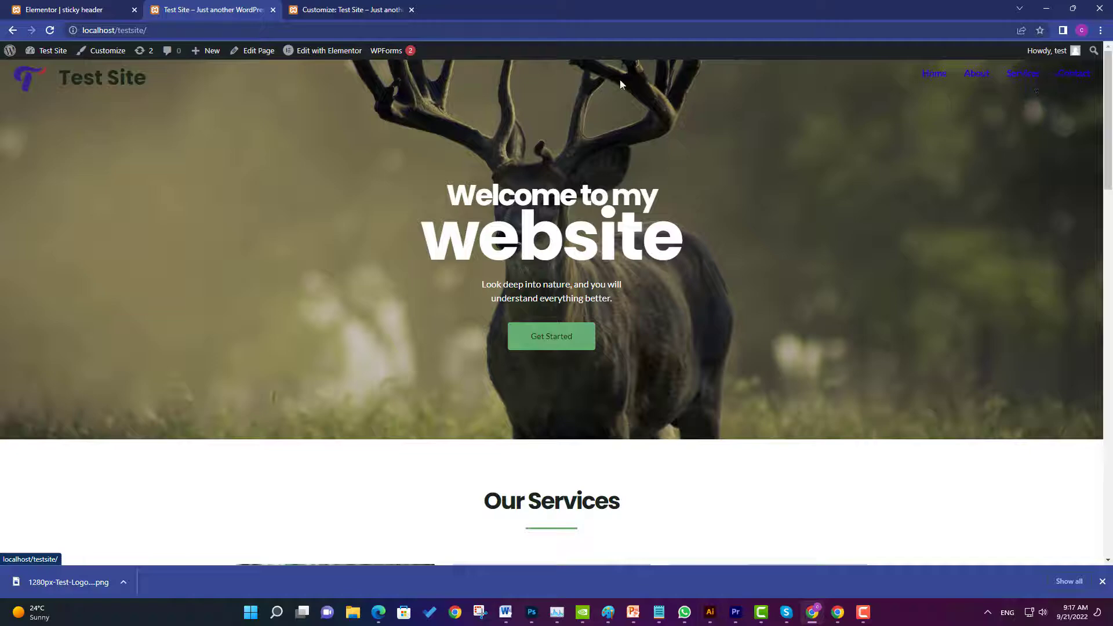
Change the navigation menu's normal text color to bright yellow, #FFD500
left_click(86, 7)
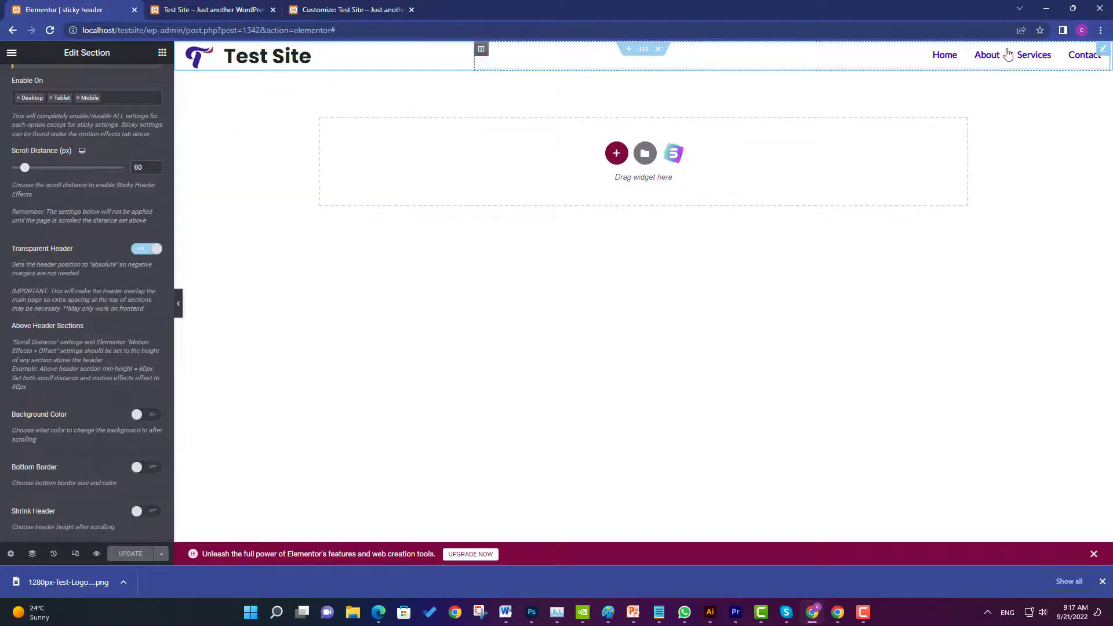
left_click(1105, 51)
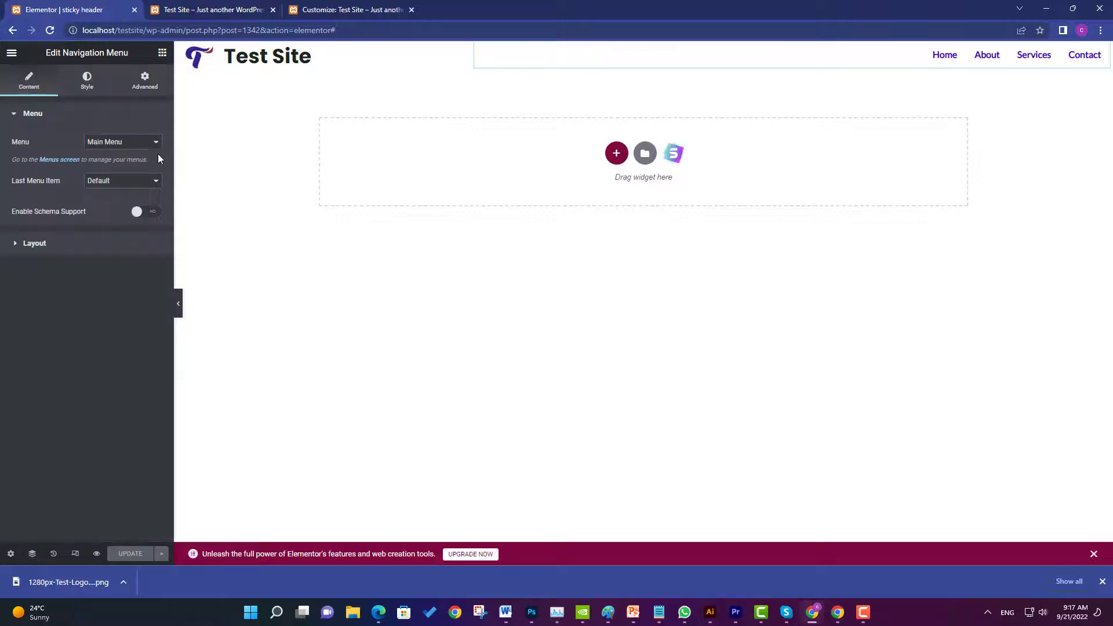
left_click(85, 82)
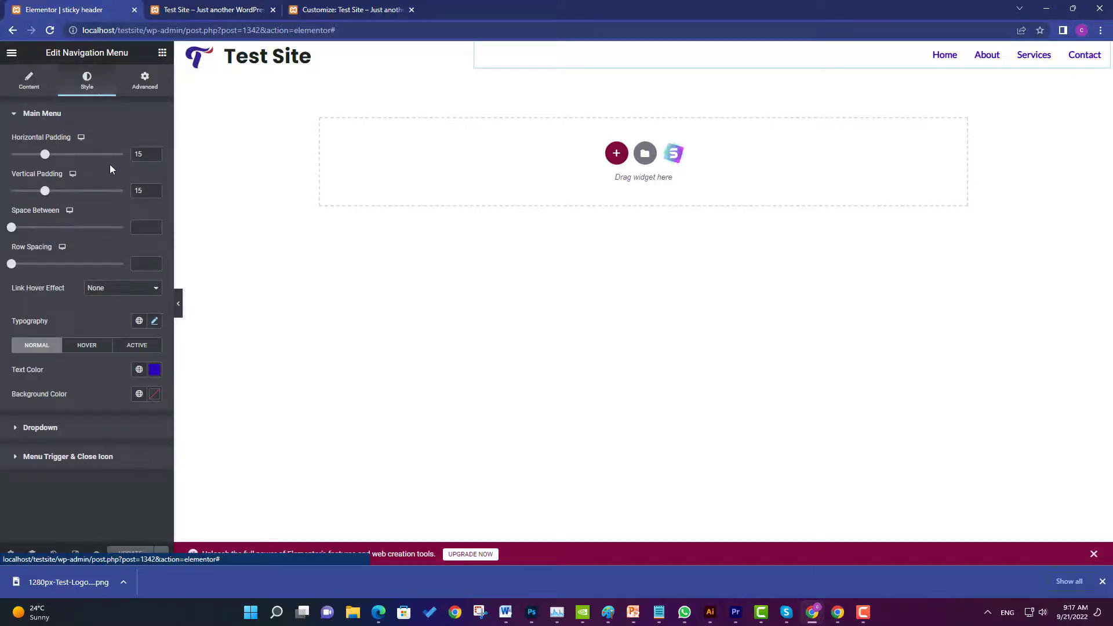
left_click(153, 371)
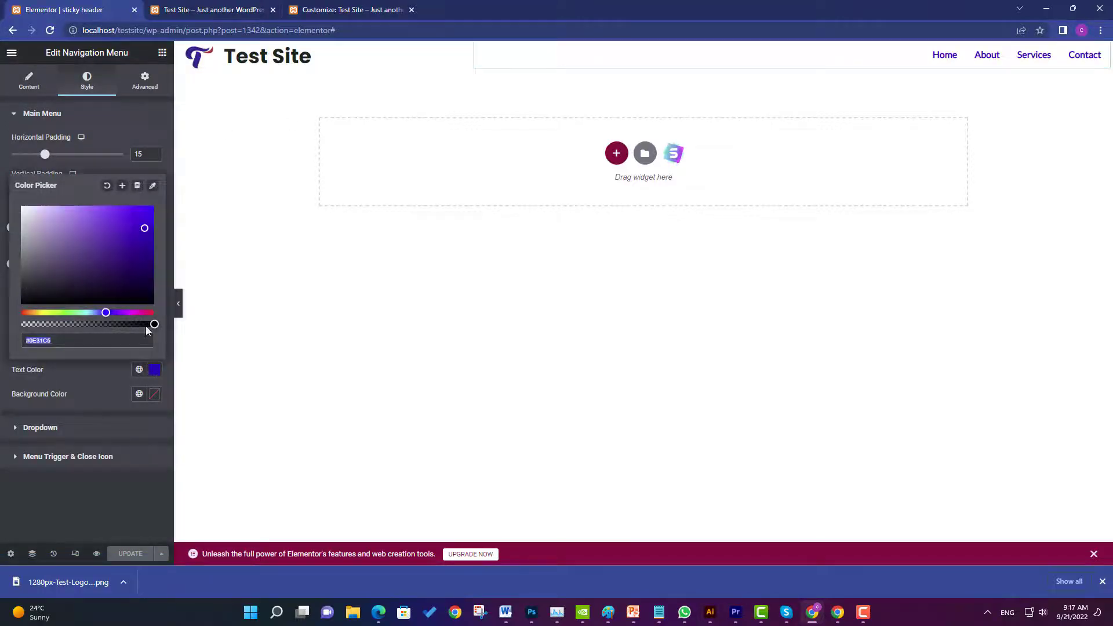
left_click(39, 313)
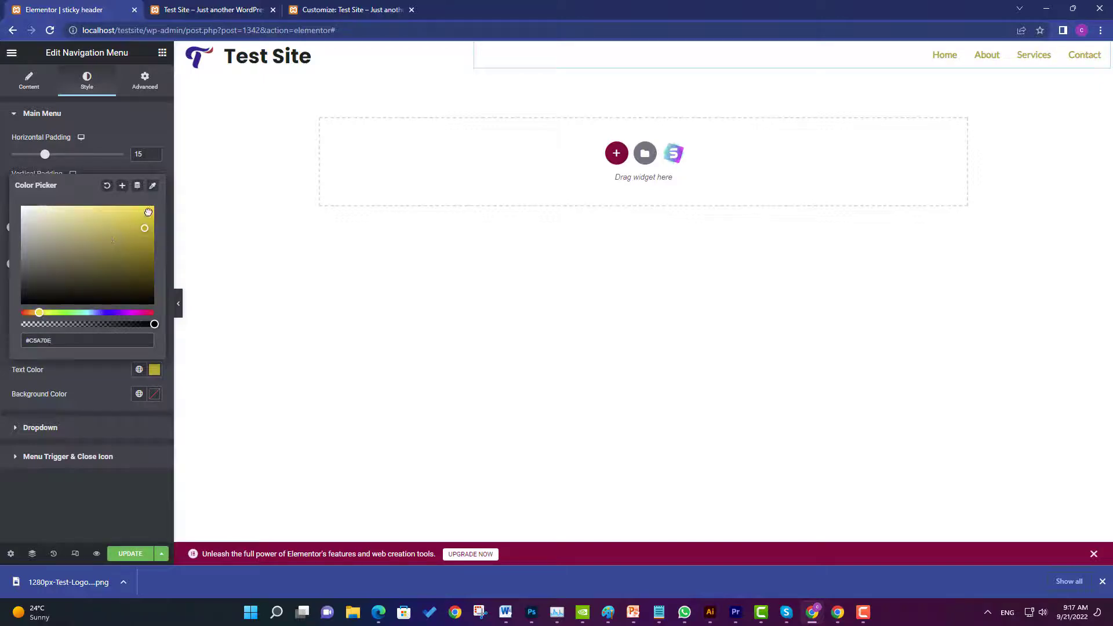
left_click_drag(148, 212, 153, 207)
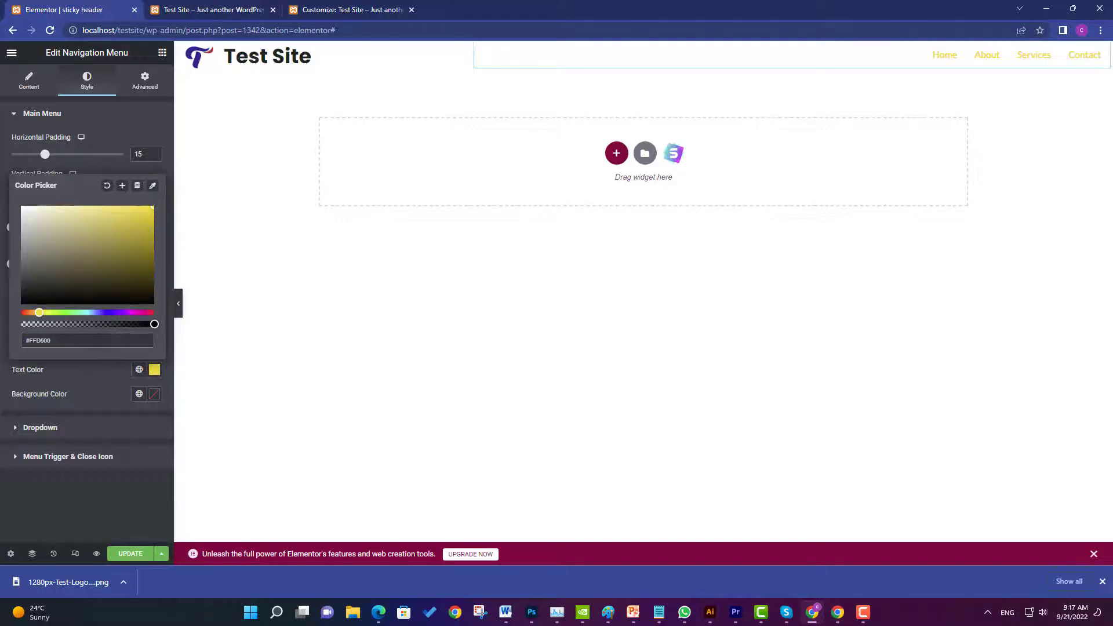
left_click(107, 387)
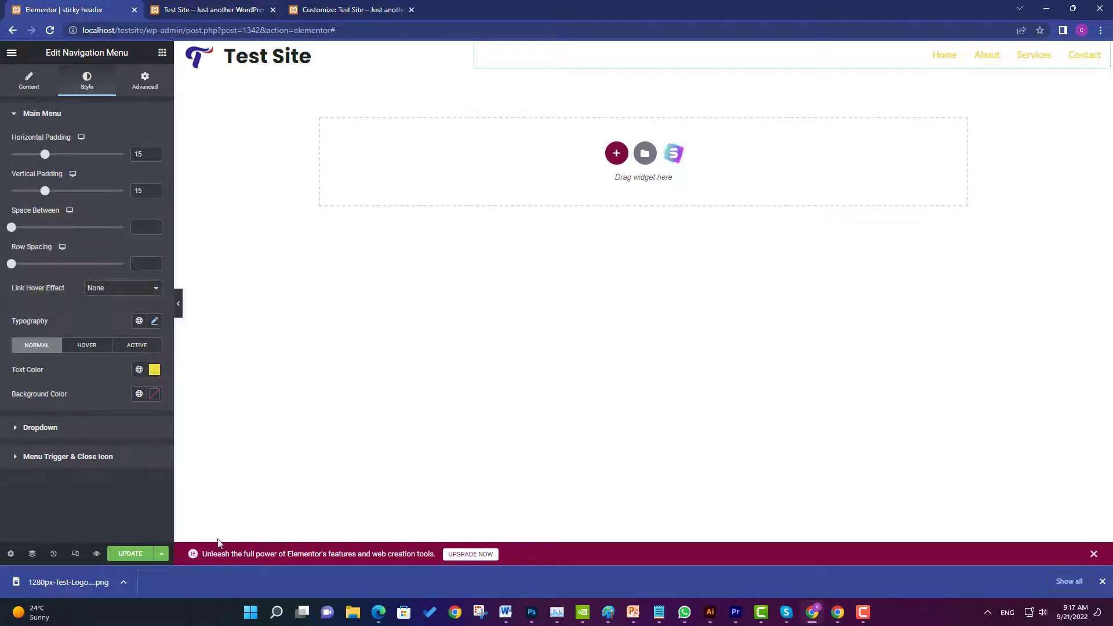
Enable the header section's after-scroll background color in Sticky Header Effects, set it to olive green, and update the template
mouse_move(644, 51)
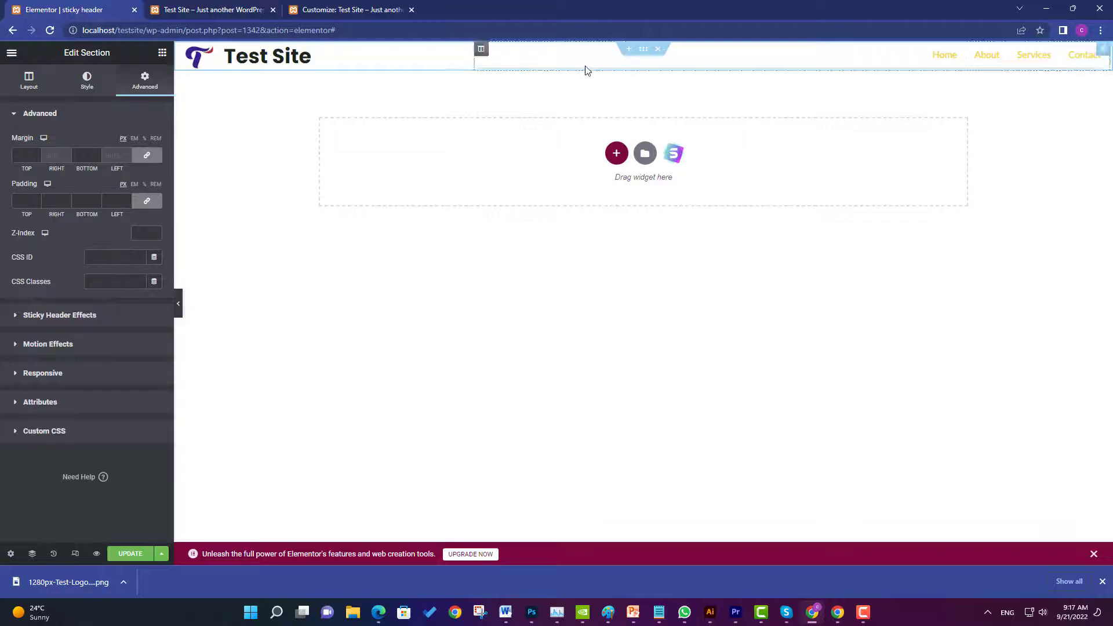
left_click(18, 318)
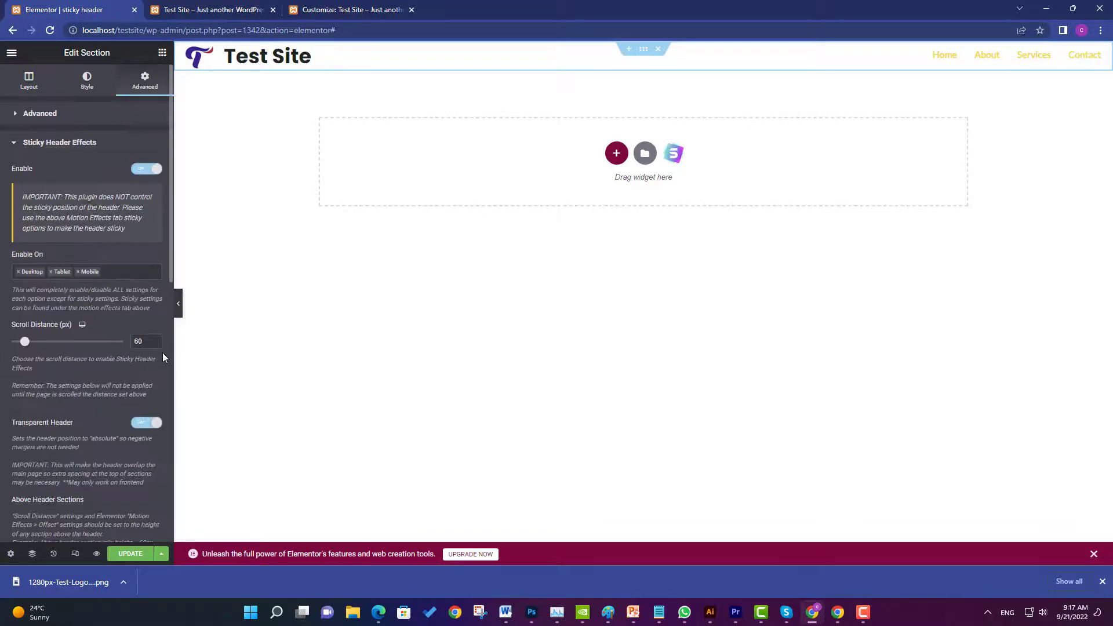
scroll(139, 371, "down", 6)
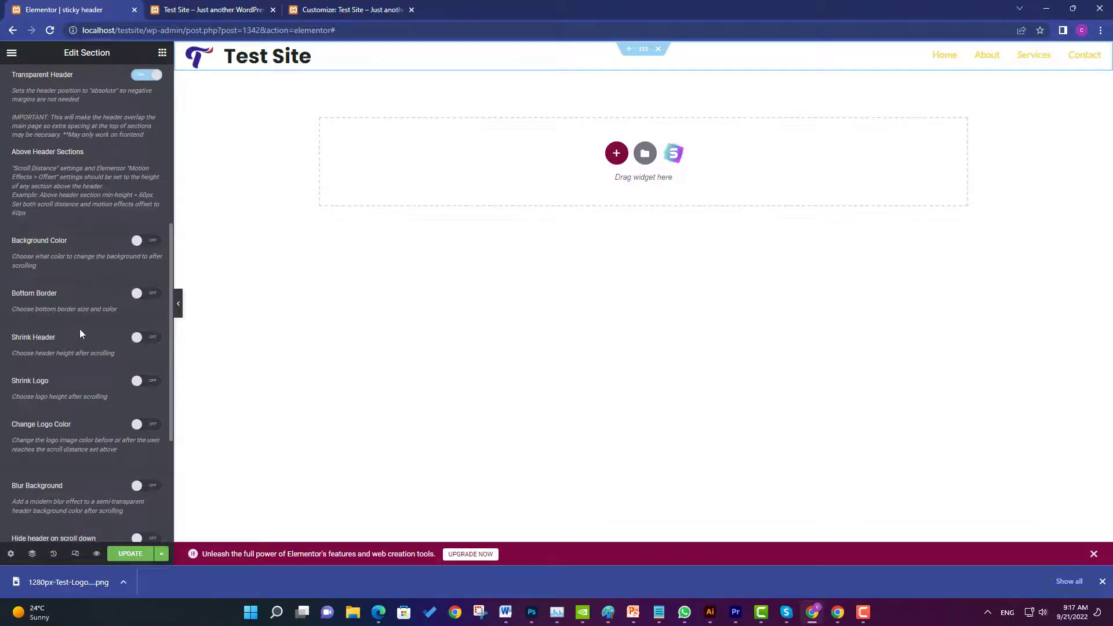
left_click(152, 241)
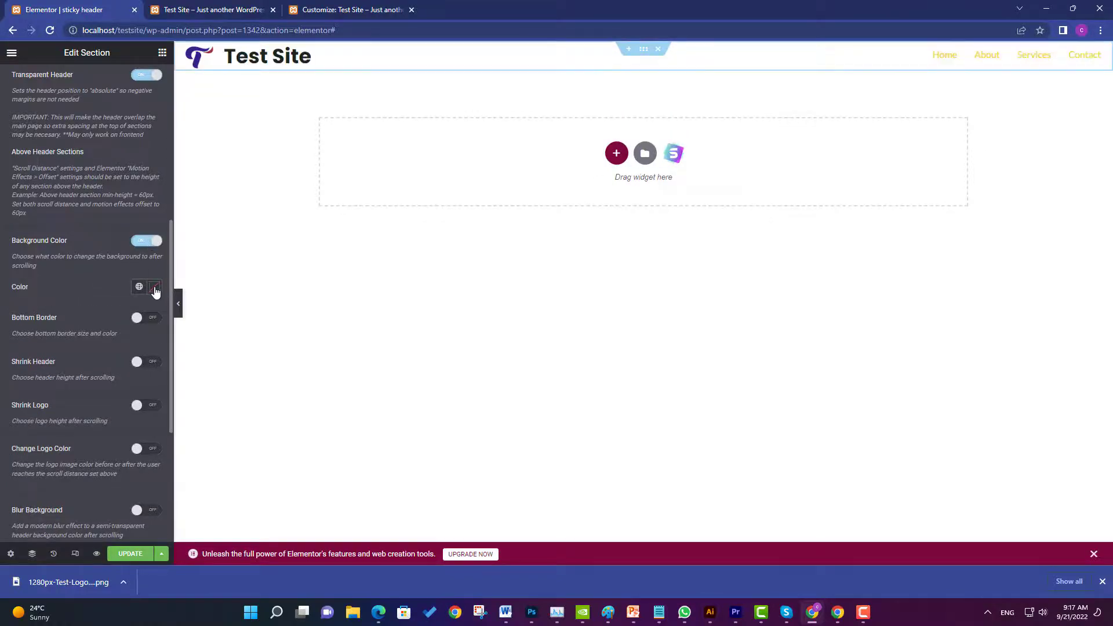
left_click(154, 290)
left_click(53, 436)
left_click_drag(109, 378, 123, 375)
left_click(94, 284)
left_click(132, 554)
Open the live home page and scroll to examine the yellow menu and the header's background color change
left_click(194, 10)
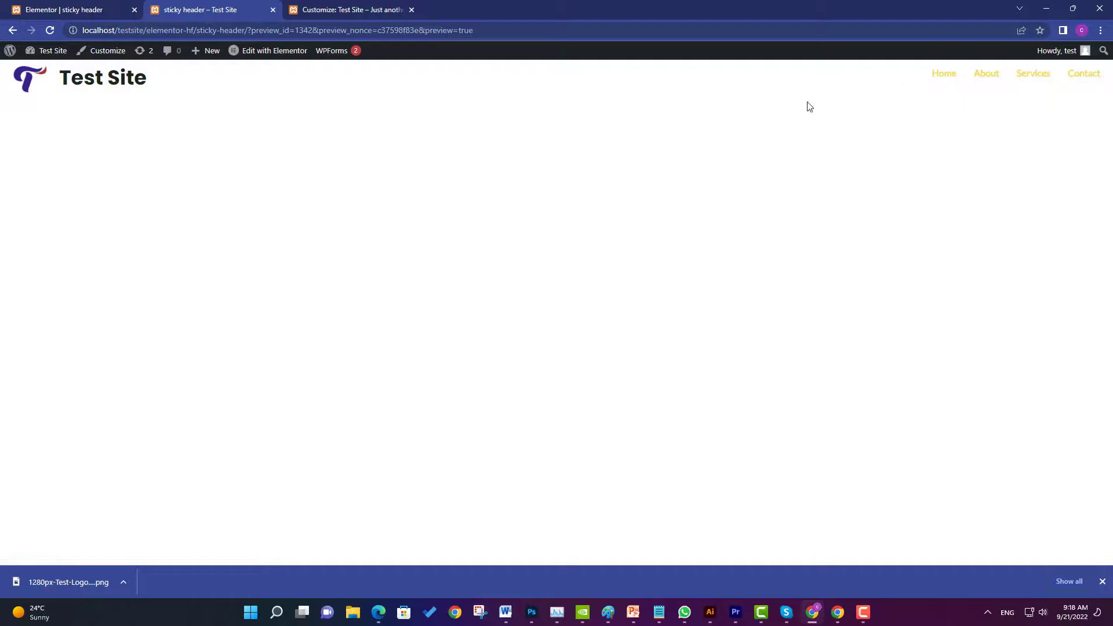
left_click(944, 74)
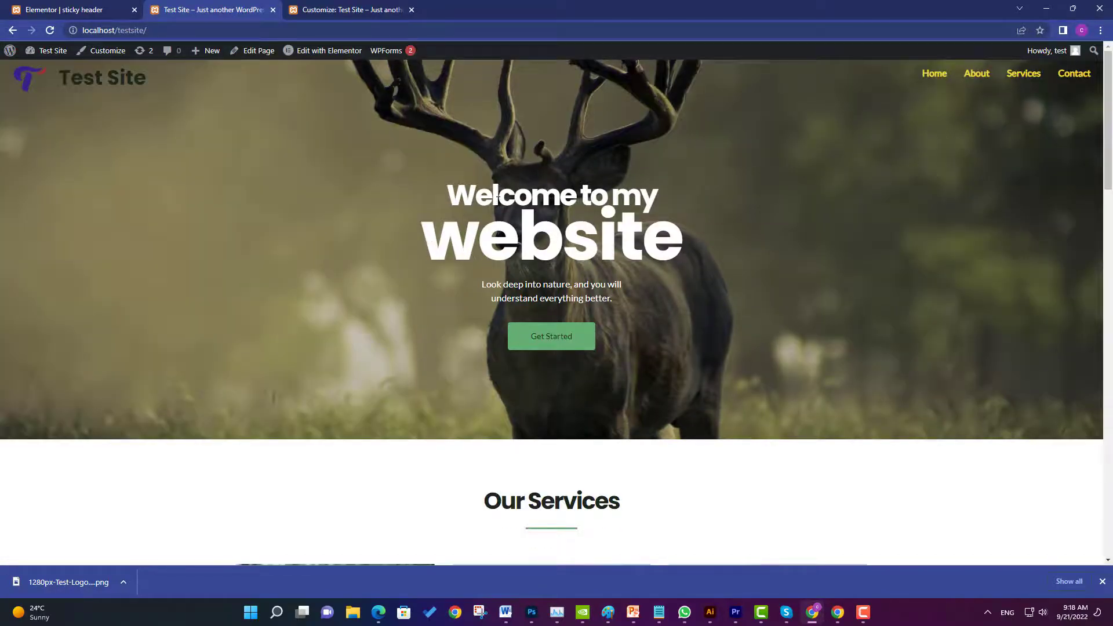
scroll(500, 203, "down", 5)
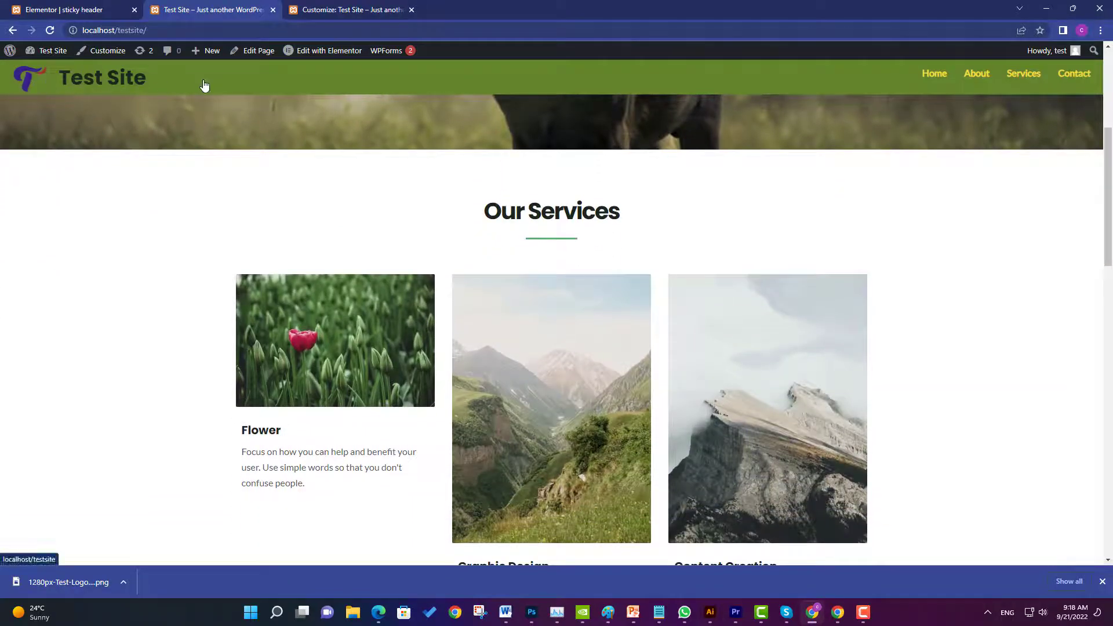
scroll(646, 134, "up", 5)
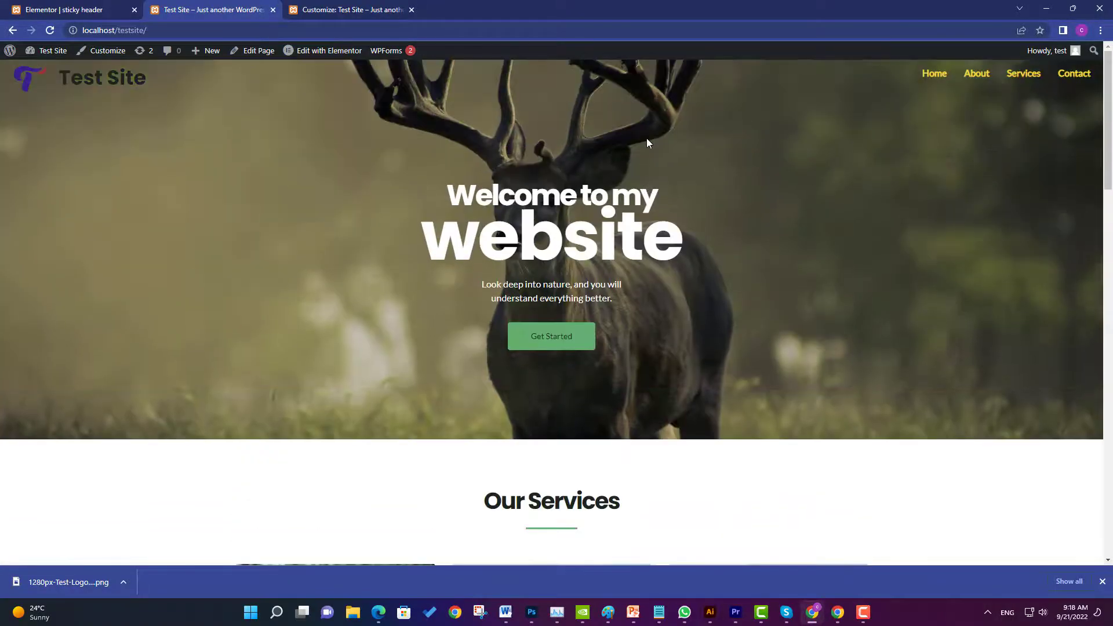
scroll(649, 143, "down", 3)
scroll(648, 141, "down", 4)
scroll(649, 142, "up", 6)
scroll(650, 143, "down", 3)
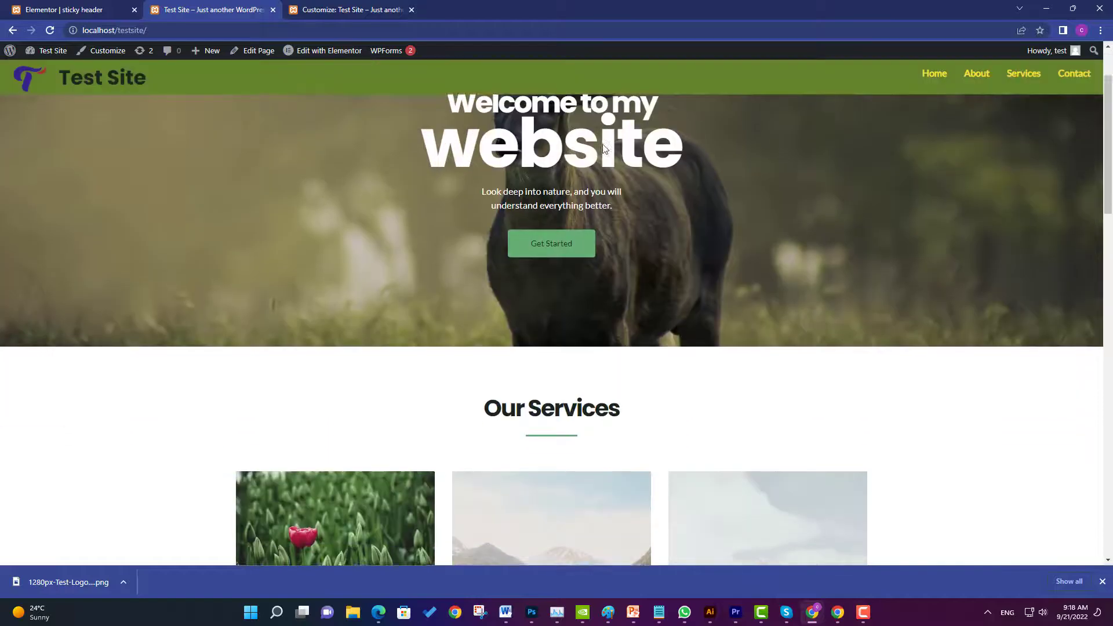
scroll(569, 143, "down", 1)
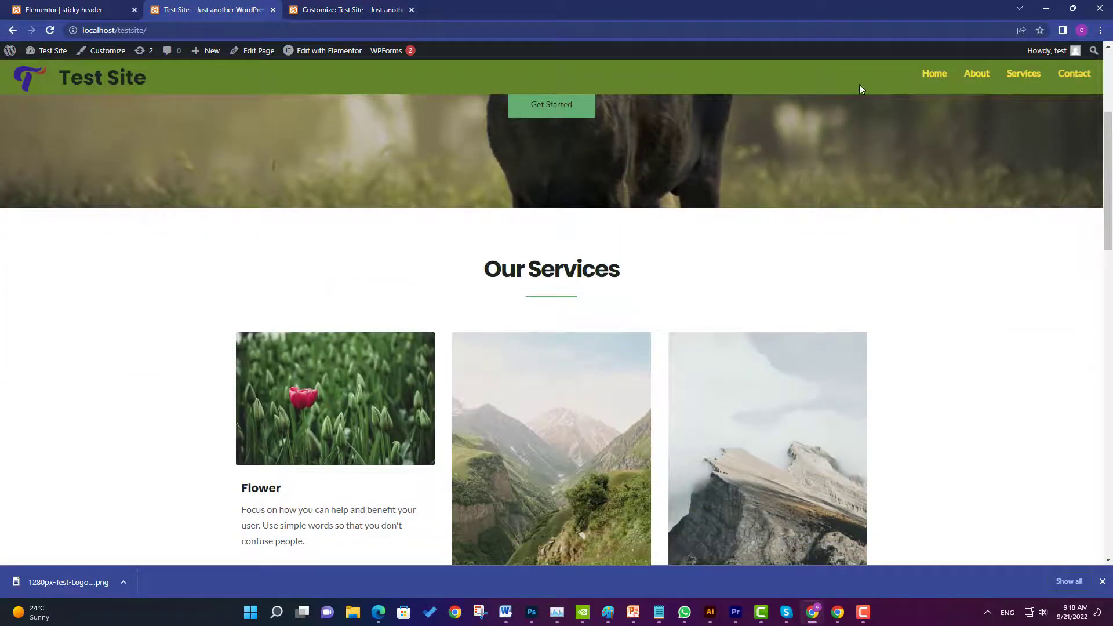
scroll(694, 79, "up", 4)
Lower the opacity of the green after-scroll header background slightly and update the template
left_click(99, 11)
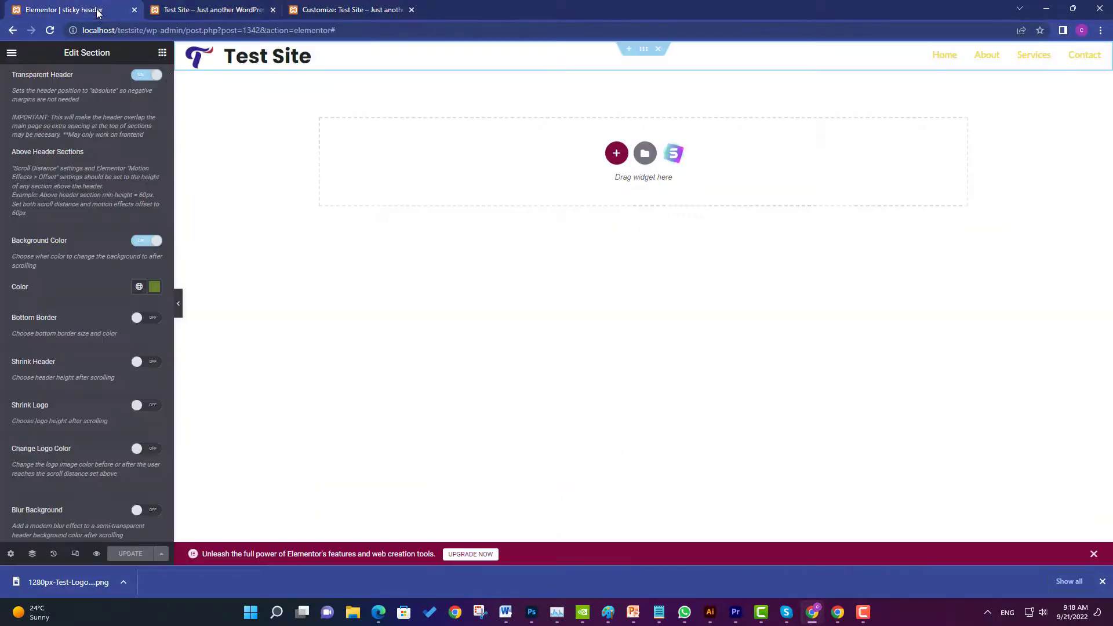
left_click(154, 287)
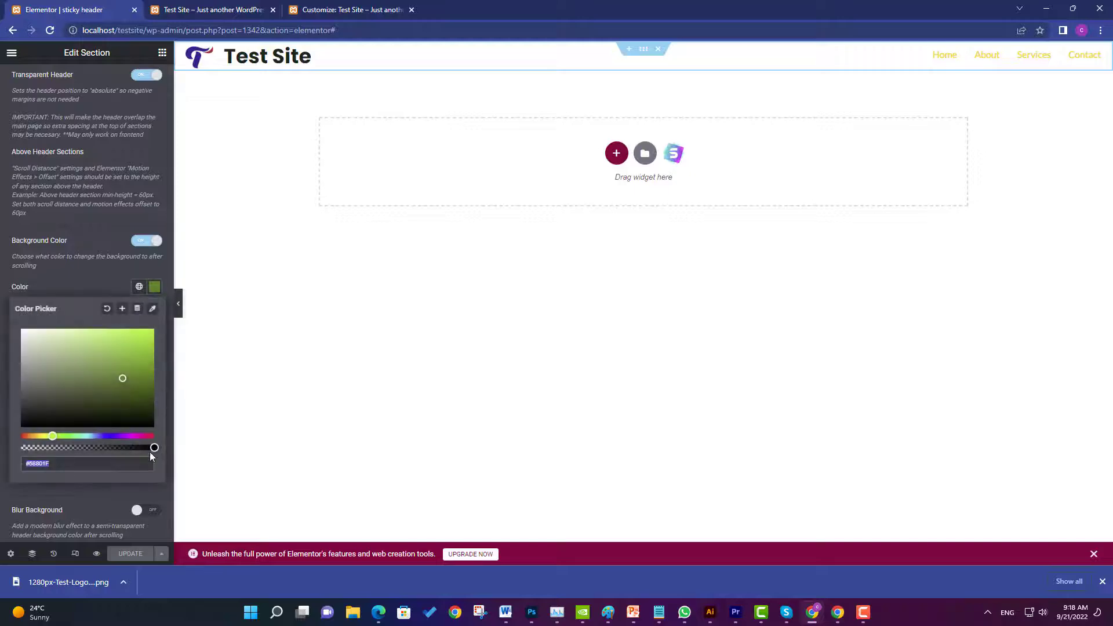
left_click_drag(152, 453, 145, 448)
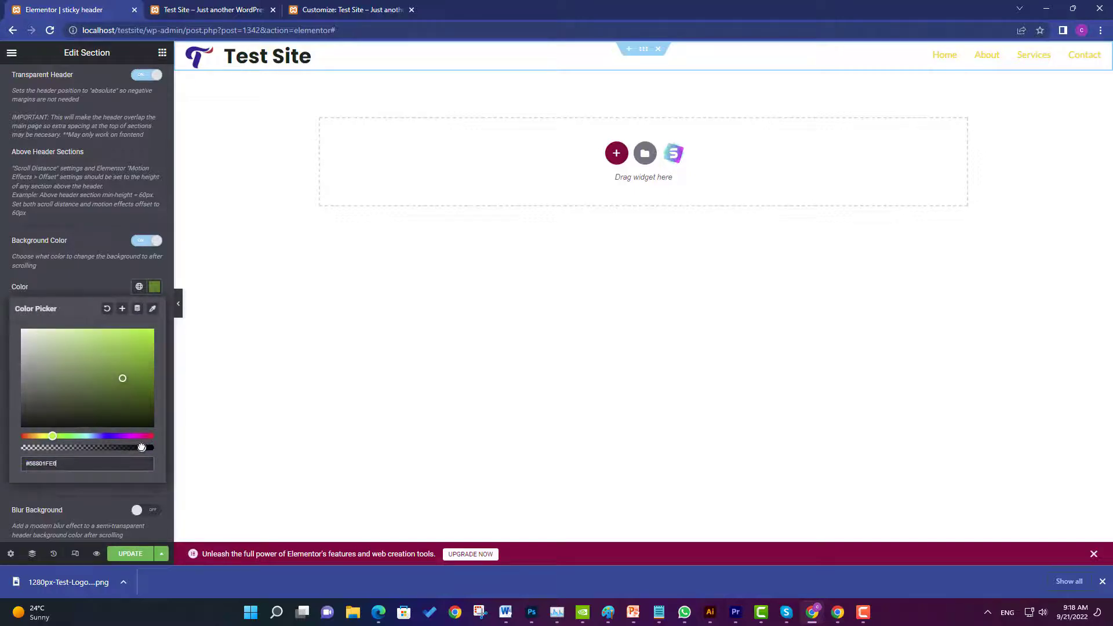
left_click(109, 283)
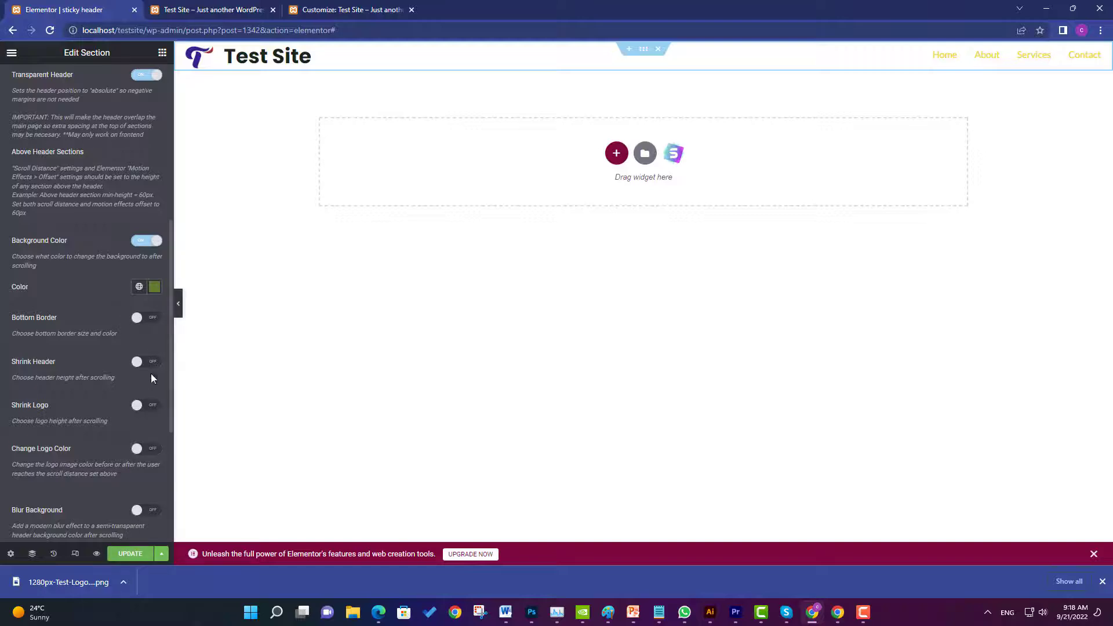
left_click(140, 555)
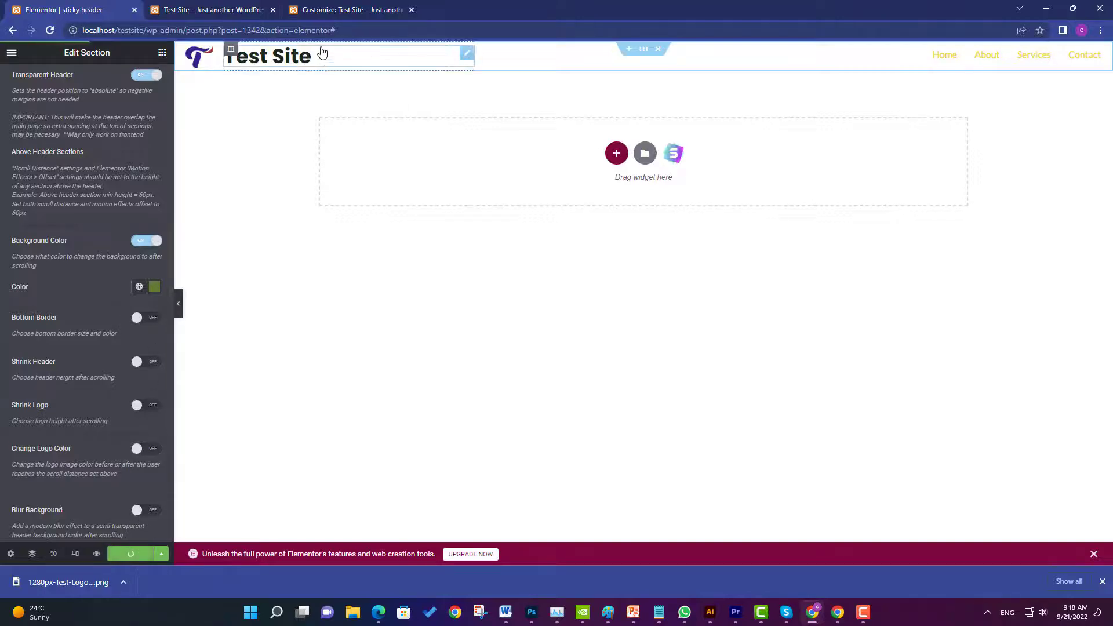
Return to the live home page and scroll repeatedly to examine the semi-transparent green sticky header
left_click(219, 7)
left_click(935, 74)
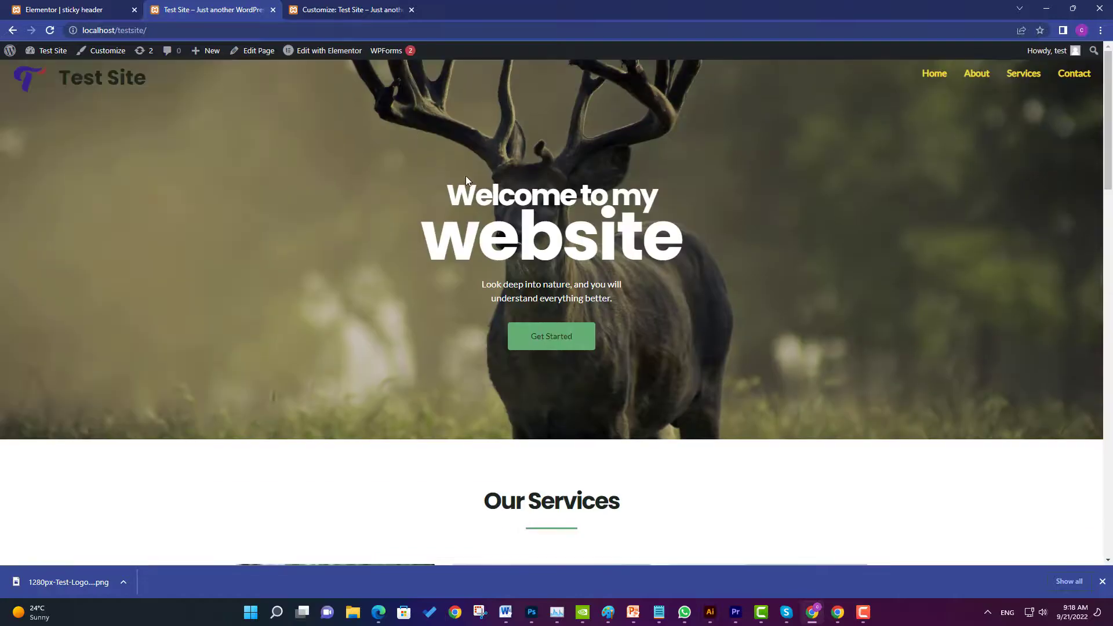
scroll(522, 133, "down", 4)
scroll(582, 110, "up", 2)
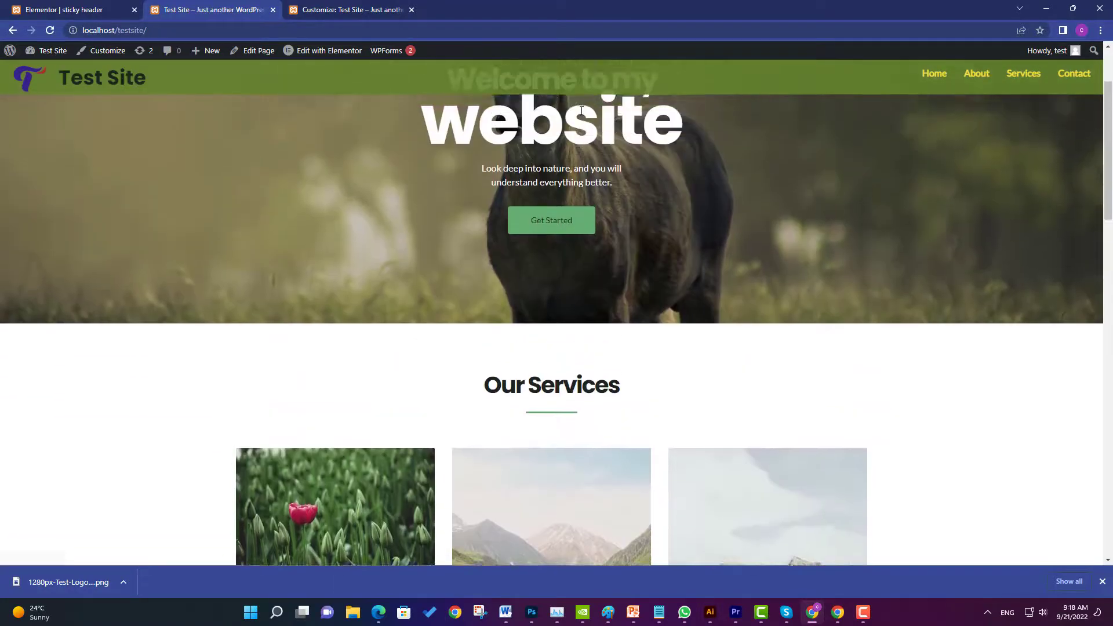
scroll(581, 110, "down", 3)
scroll(579, 113, "up", 4)
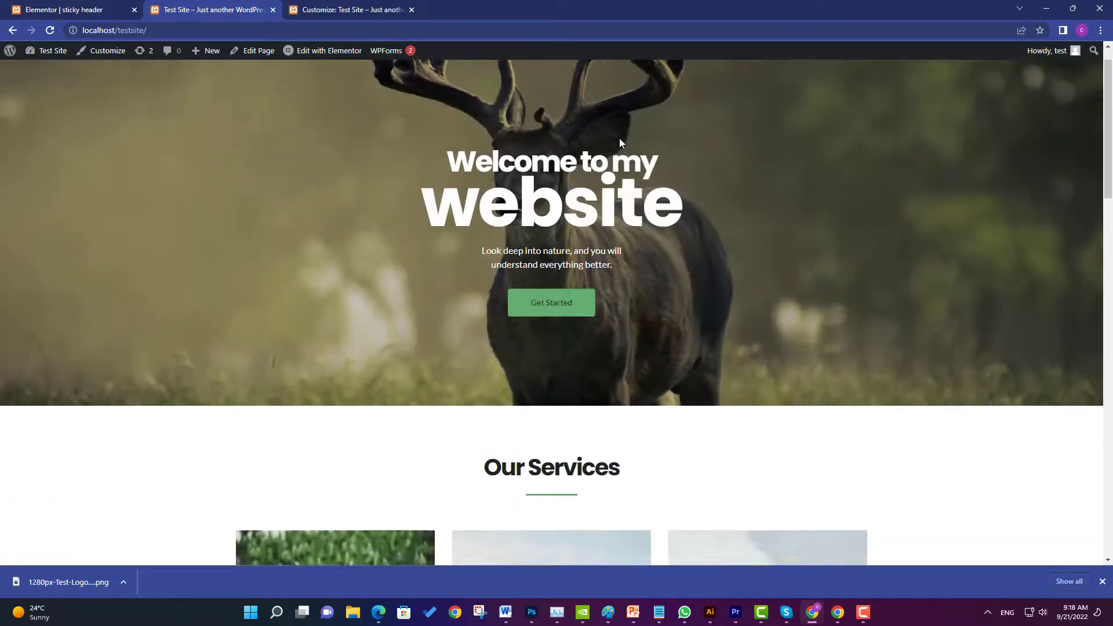
scroll(619, 140, "down", 3)
scroll(609, 135, "up", 2)
scroll(609, 136, "down", 5)
scroll(609, 133, "up", 4)
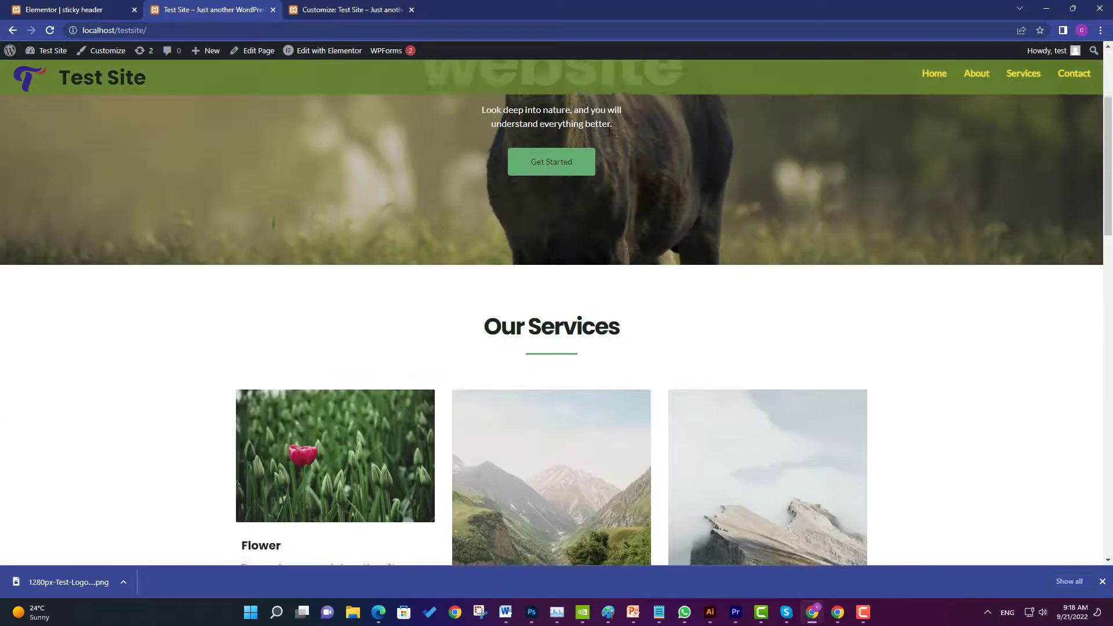
scroll(609, 133, "up", 3)
scroll(608, 135, "down", 1)
scroll(433, 122, "up", 1)
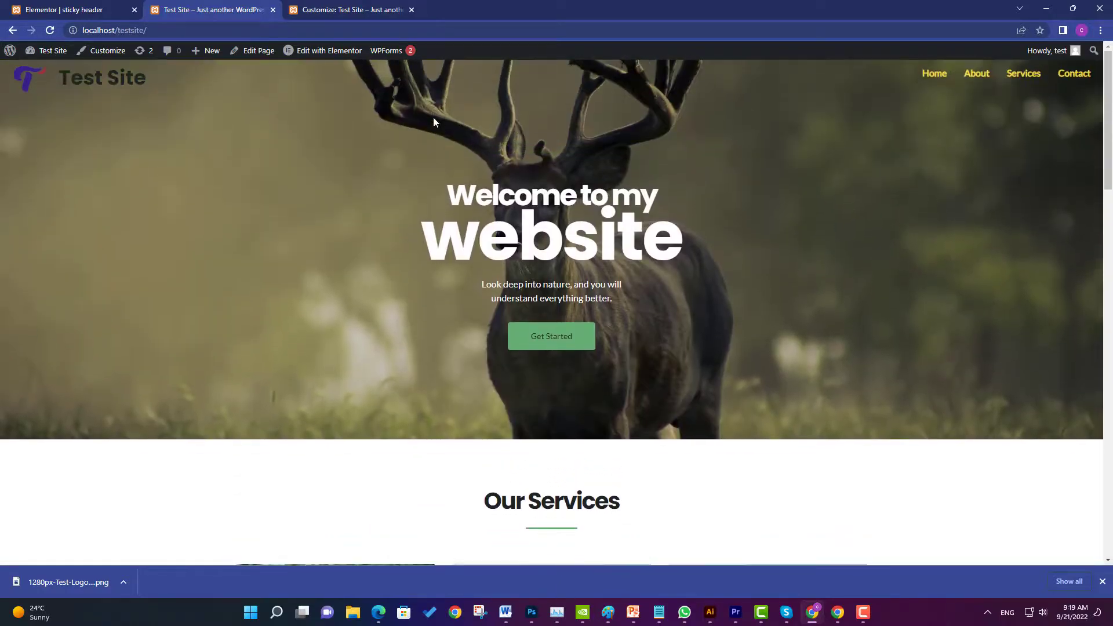
Turn off the header section's after-scroll background color, enable Blur Background instead, and update the template
left_click(89, 10)
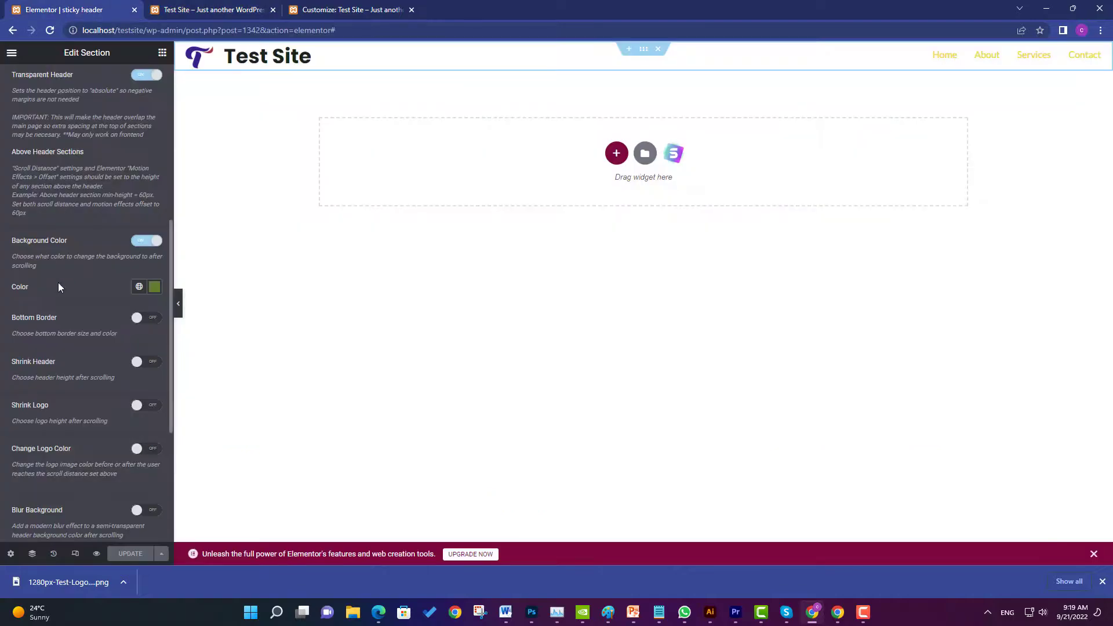
scroll(70, 313, "down", 4)
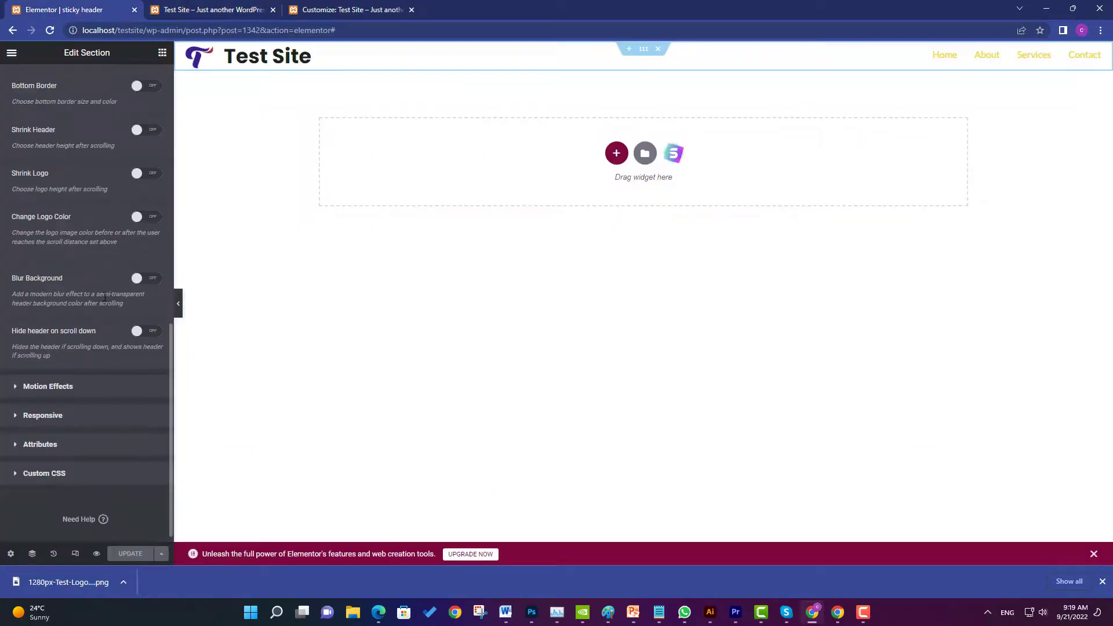
scroll(105, 297, "up", 2)
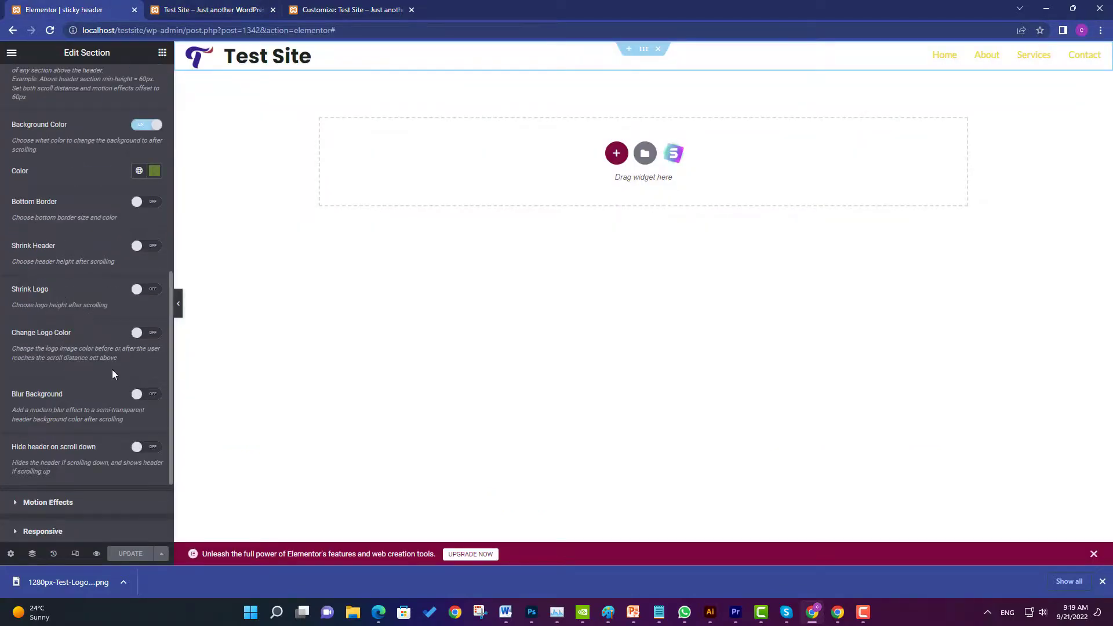
left_click(141, 131)
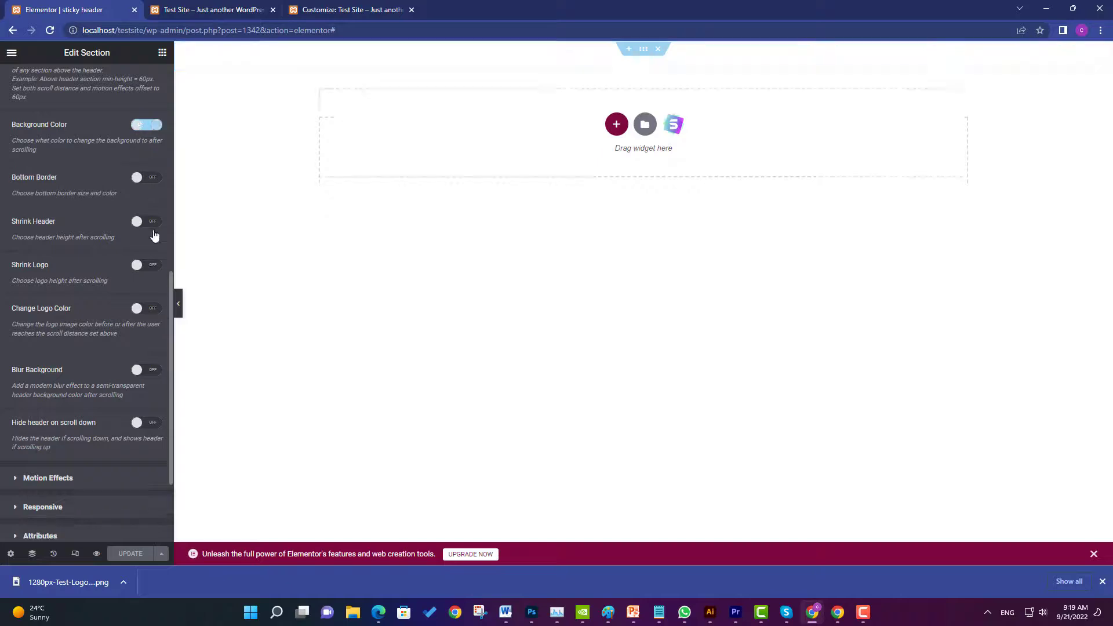
left_click(146, 372)
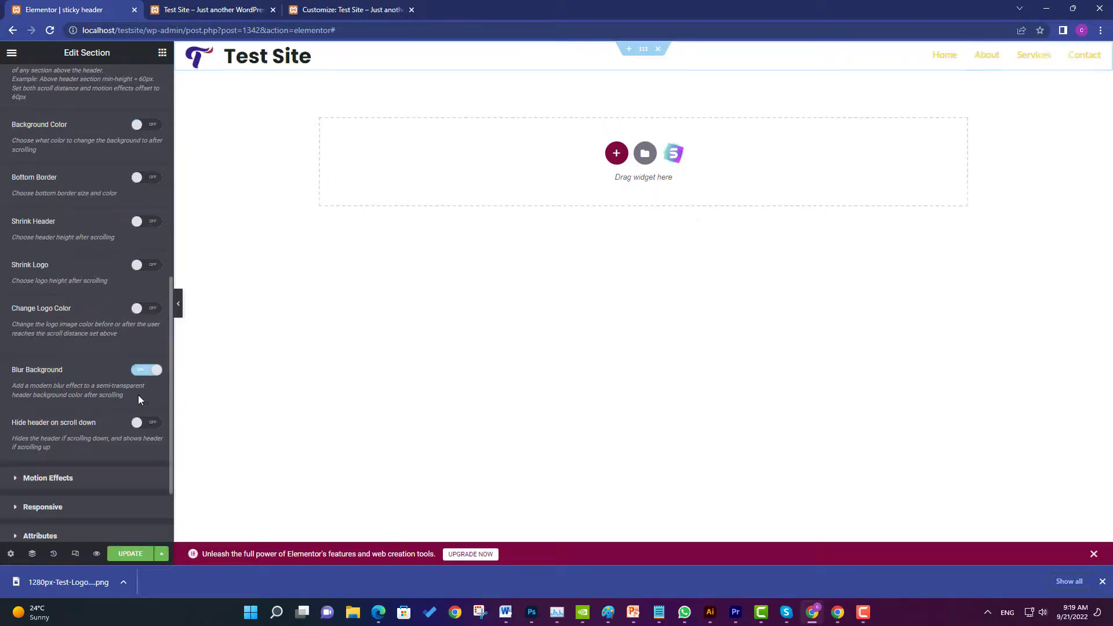
left_click(145, 555)
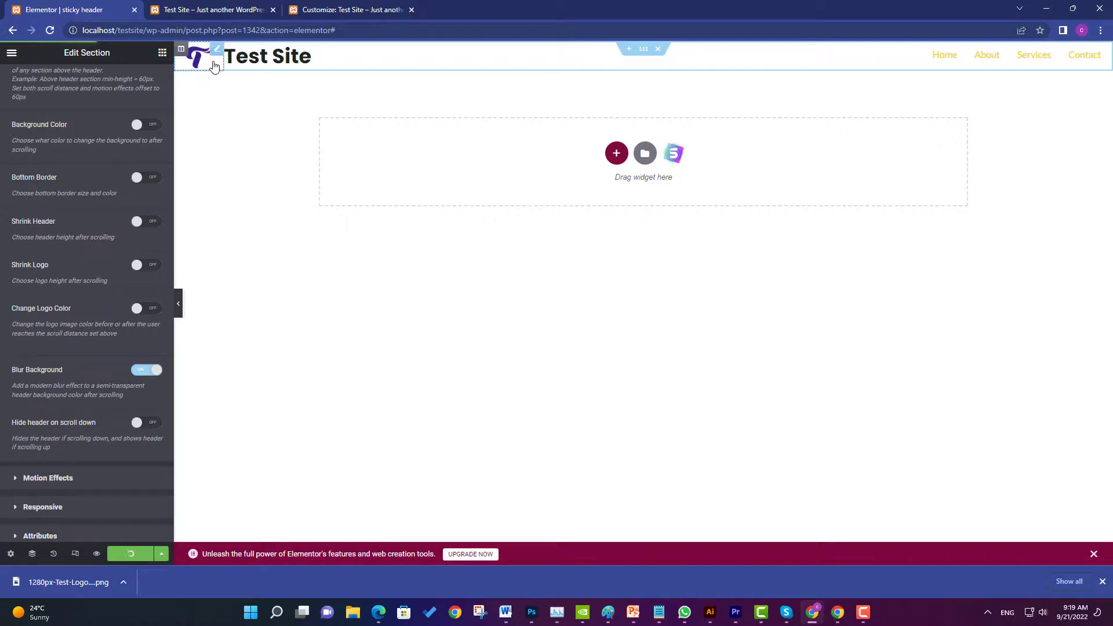
Open the live home page and scroll down and back up to examine the blurred sticky header over the page content
left_click(211, 7)
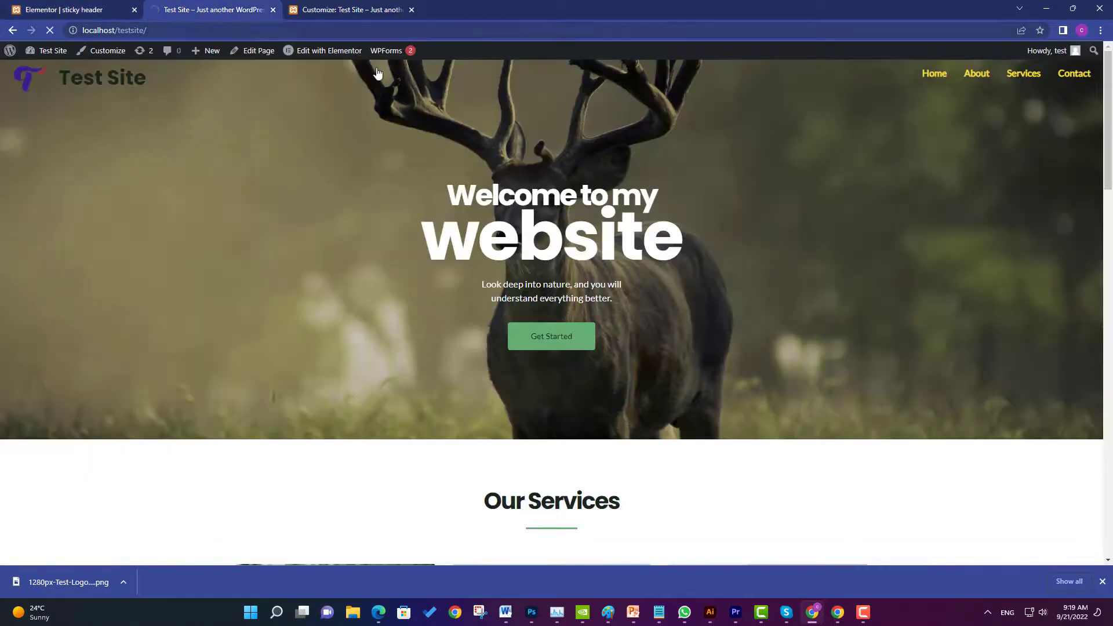
left_click(947, 84)
scroll(306, 241, "down", 4)
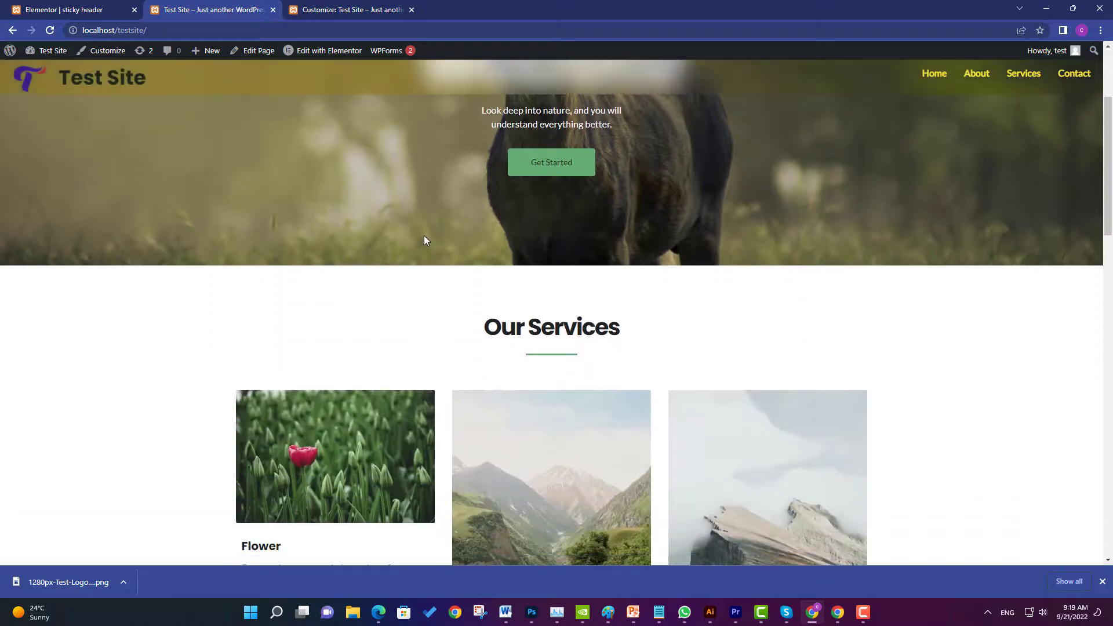
scroll(426, 241, "down", 1)
scroll(426, 240, "up", 1)
scroll(426, 240, "down", 1)
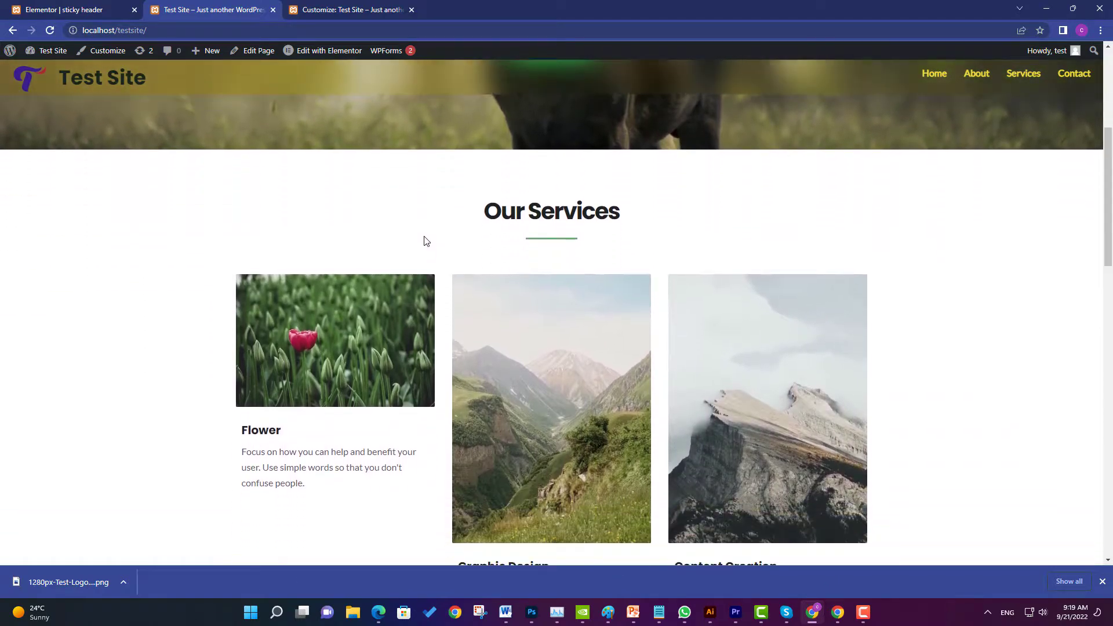
scroll(425, 242, "down", 3)
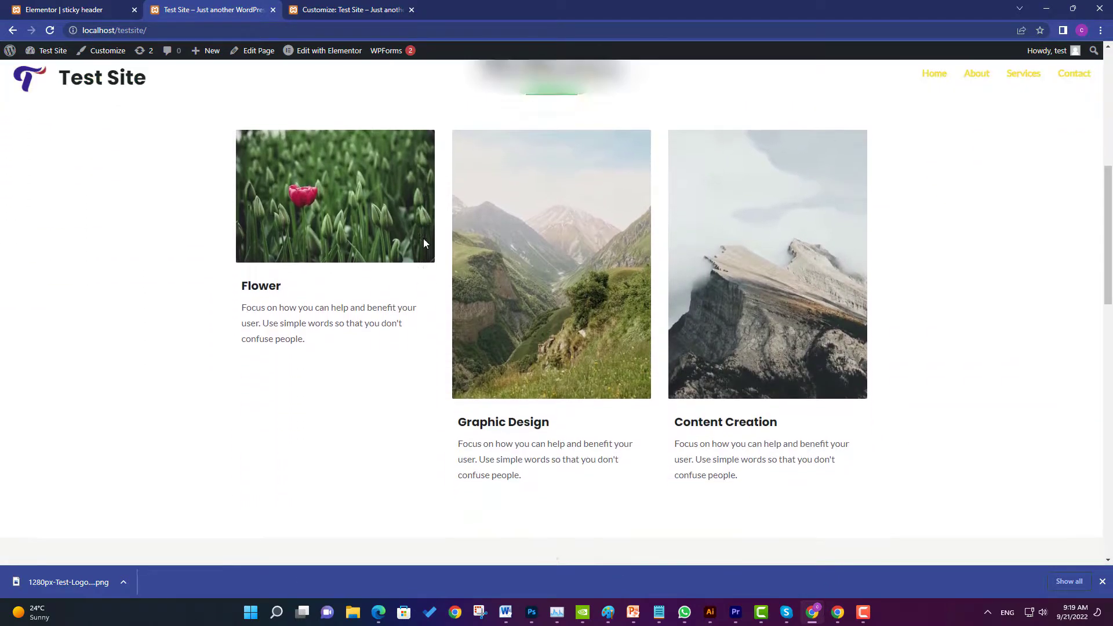
scroll(425, 242, "up", 1)
scroll(423, 239, "up", 7)
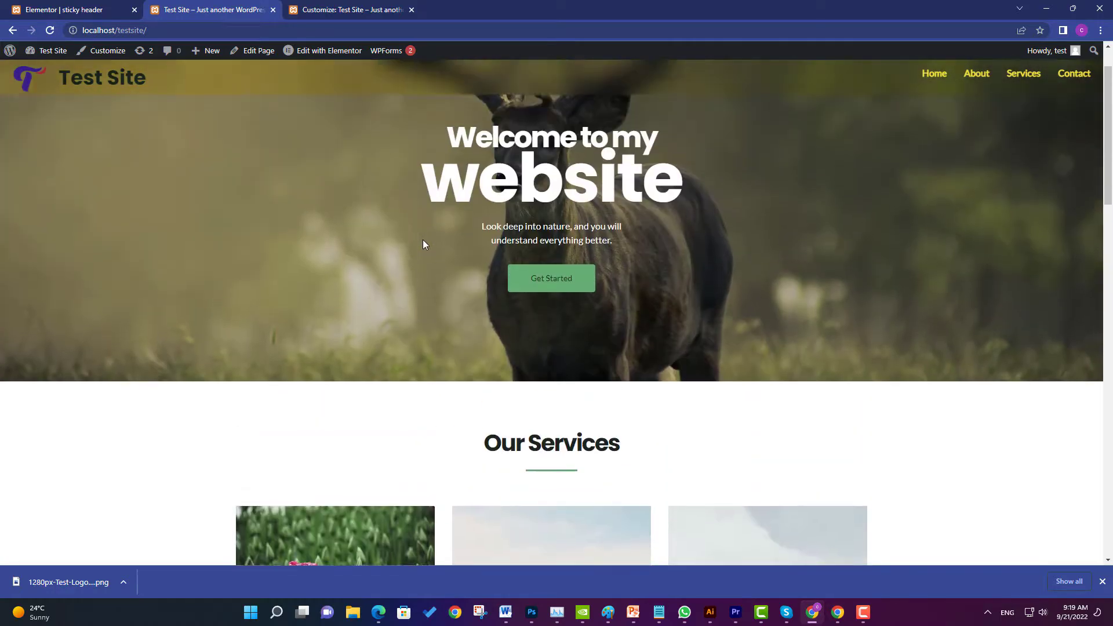